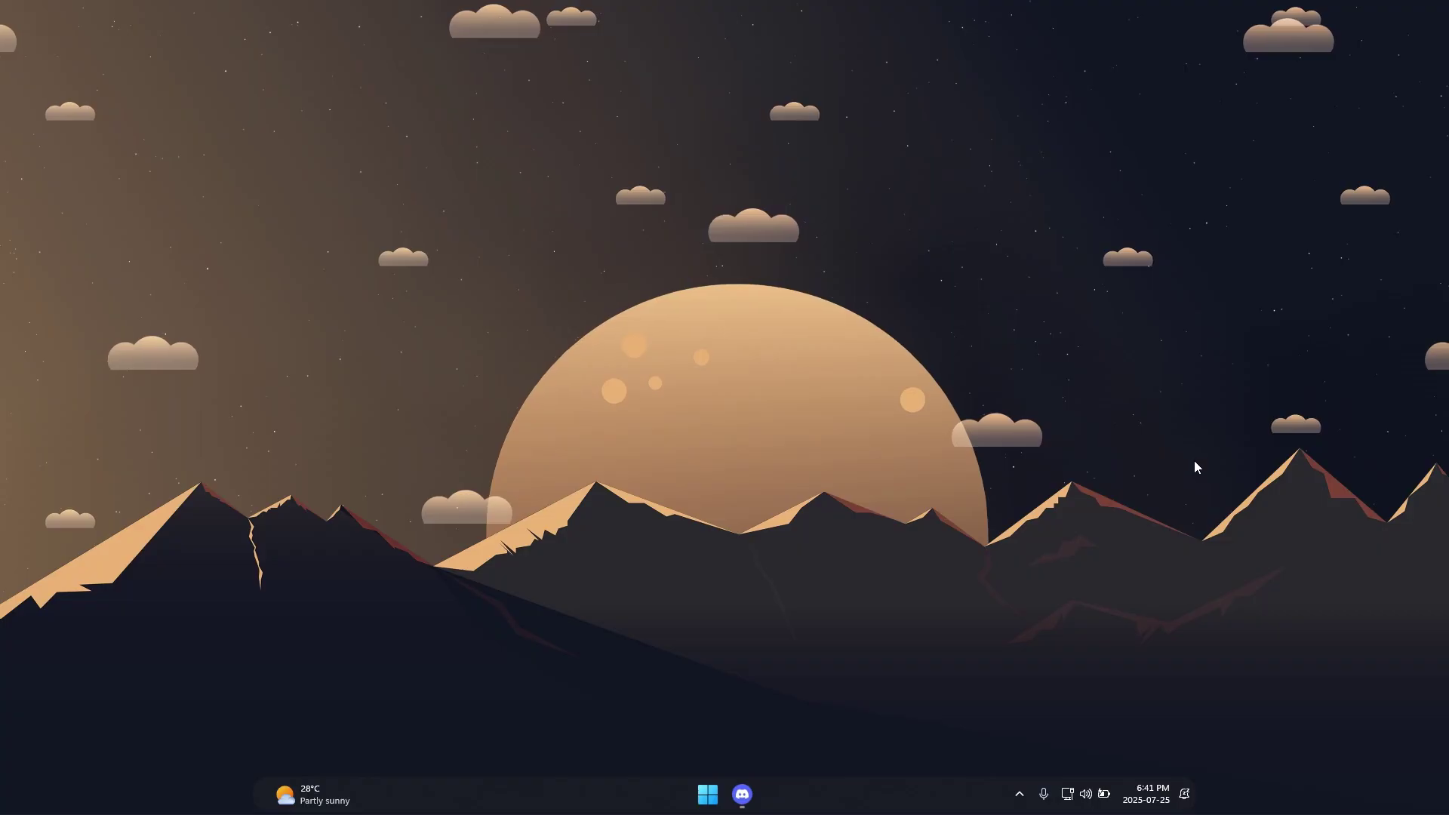
Step: Launch Bloxstrap and open its settings window
key("super")
left_click(532, 555)
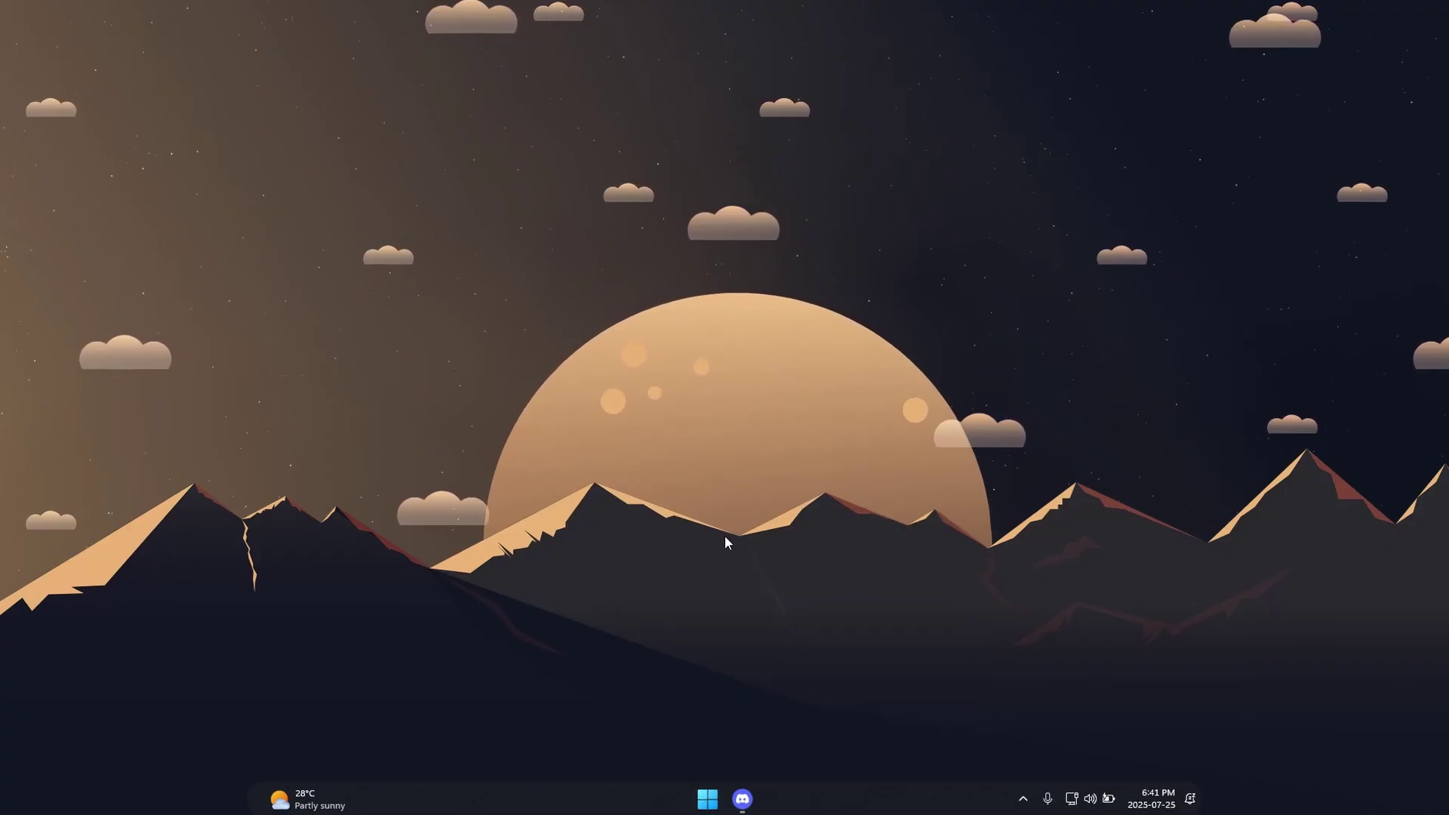
left_click(858, 370)
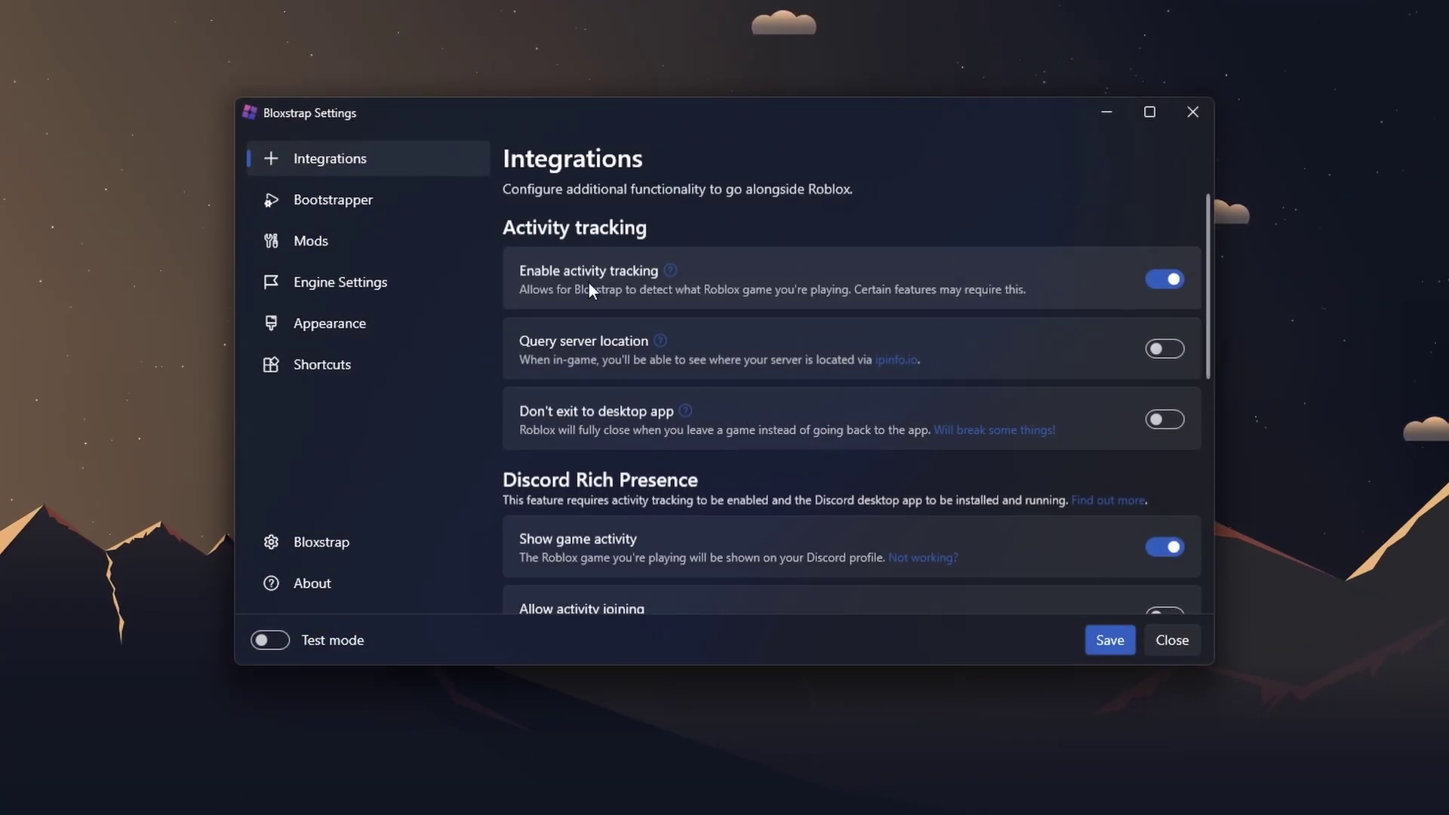
Step: Open the Fast Flag Editor from the engine settings and export the current flags as JSON to the clipboard
left_click(403, 279)
scroll(1210, 243, "down", 10)
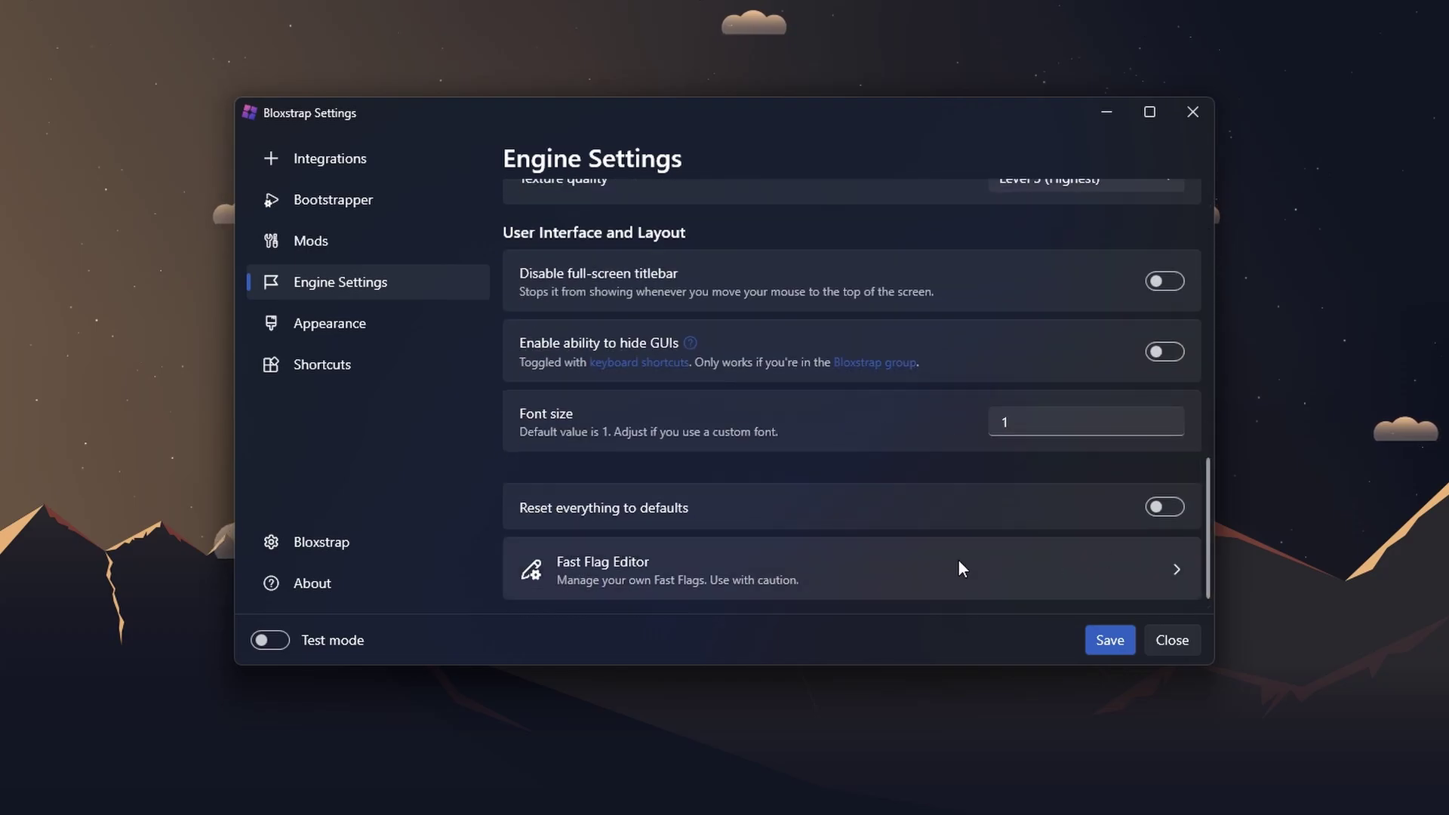
left_click(957, 566)
left_click(1013, 288)
left_click(766, 409)
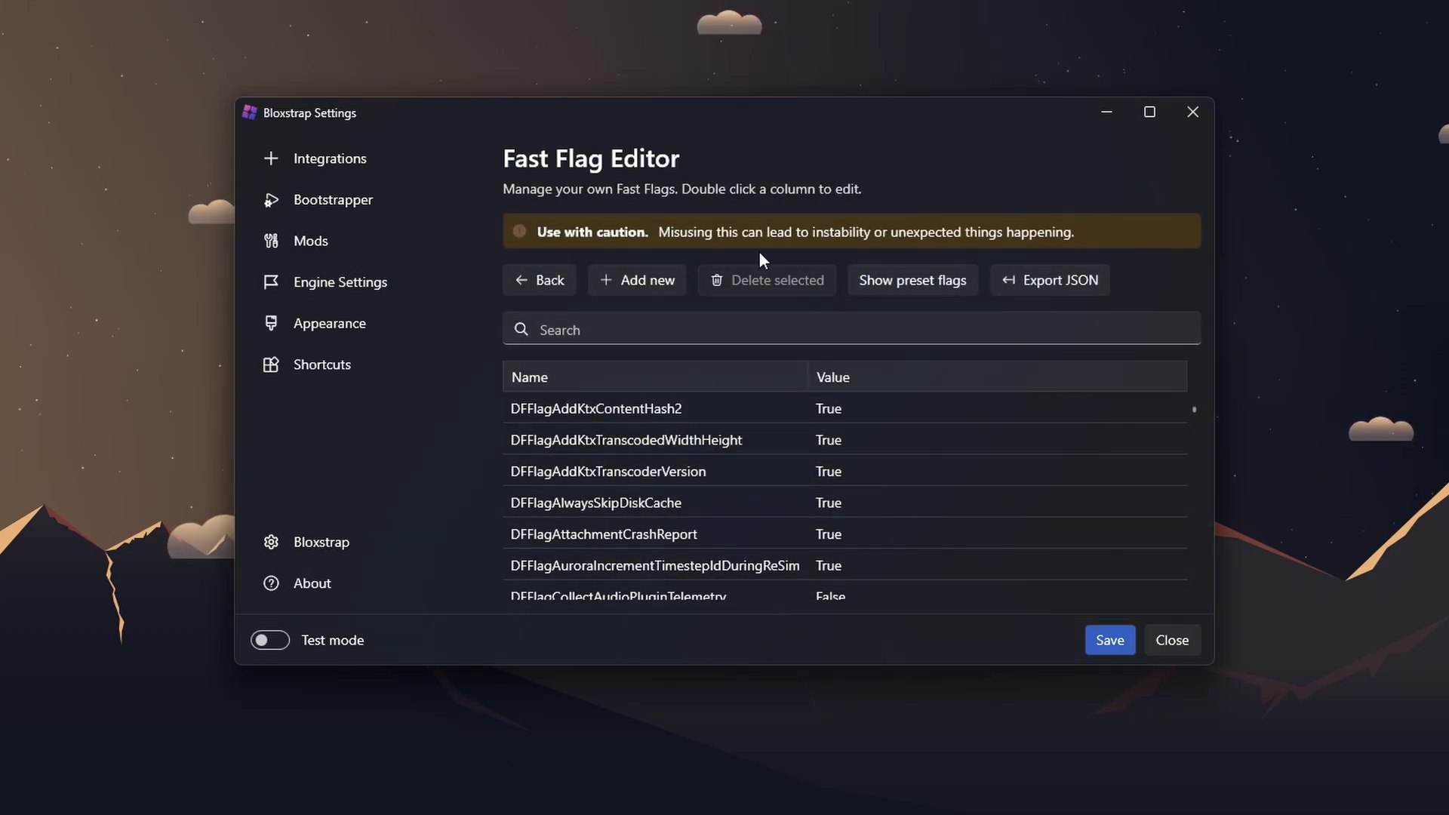
Step: Create a new text document named fflags on the desktop and open it
right_click(288, 1)
mouse_move(475, 253)
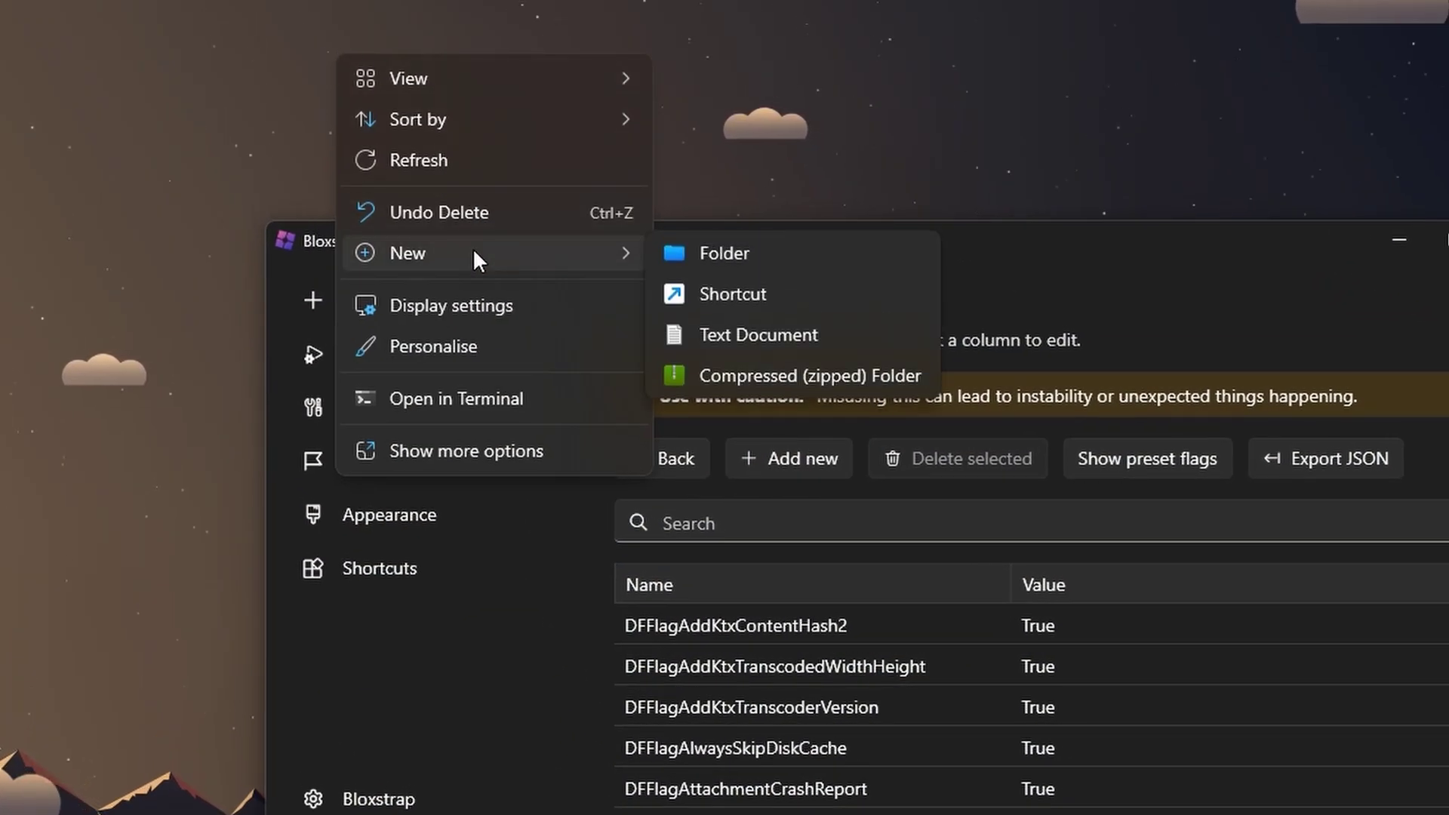
left_click(748, 336)
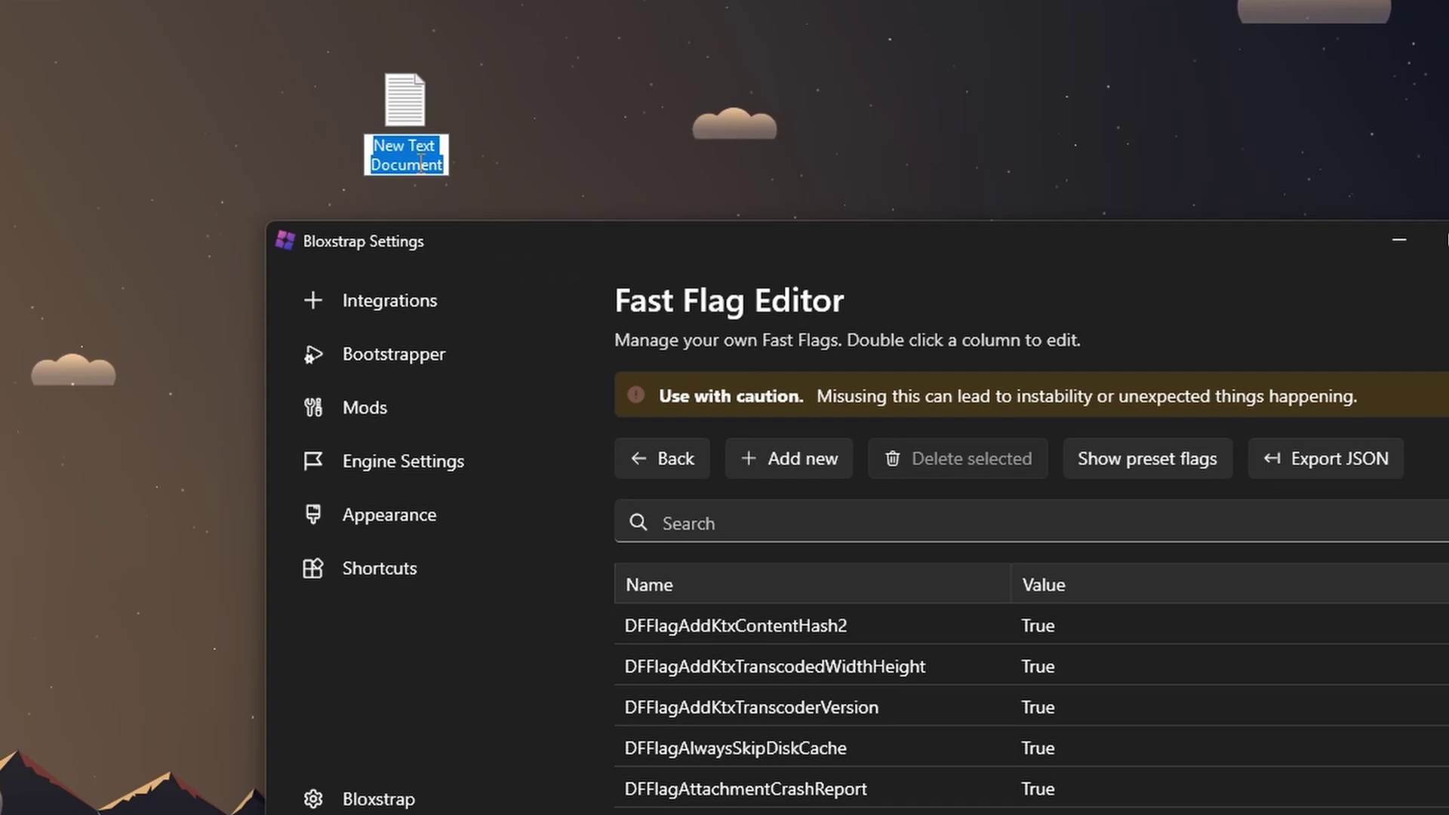
type("ffal")
key("BackSpace")
key("BackSpace")
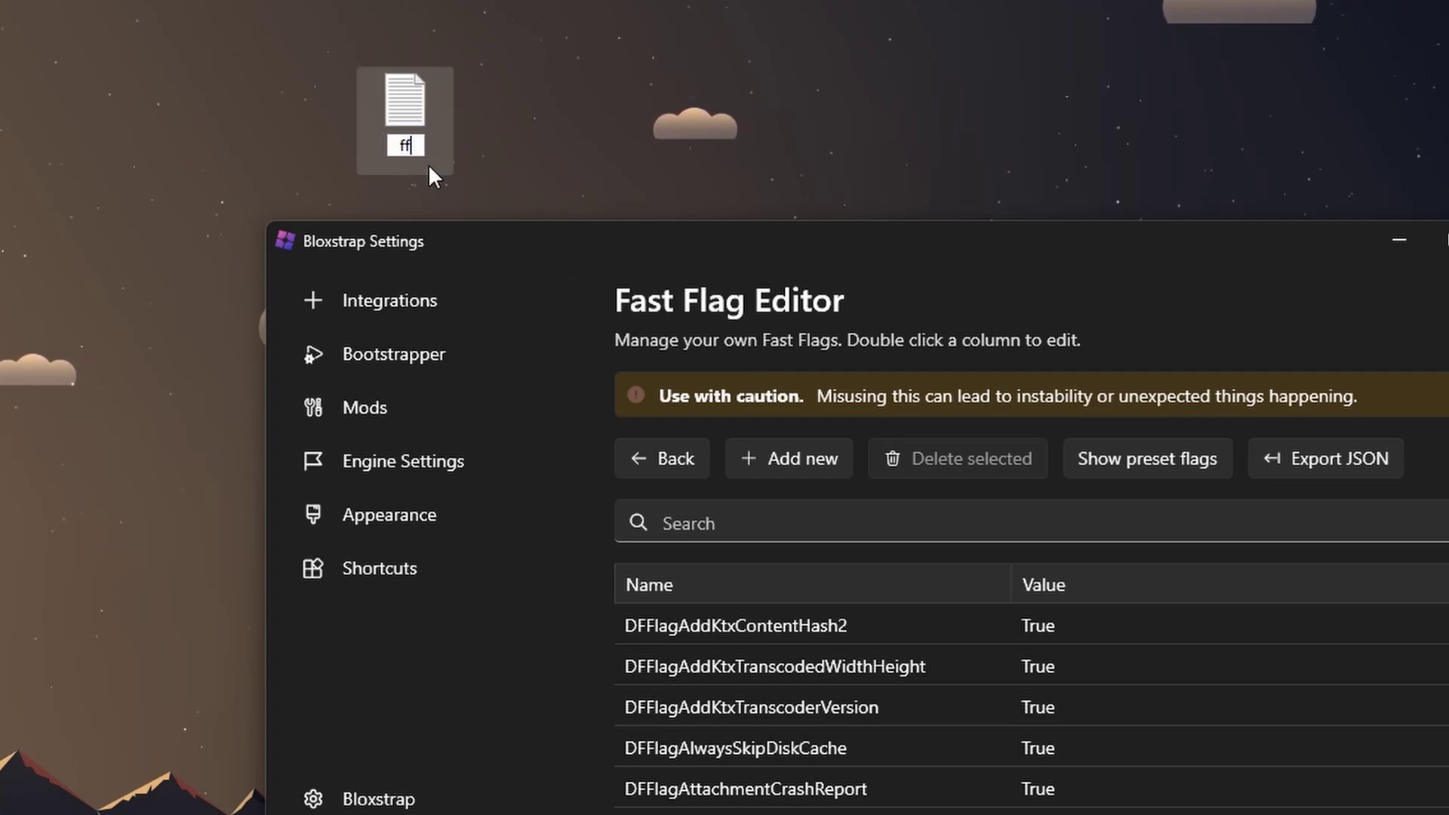
type("lags")
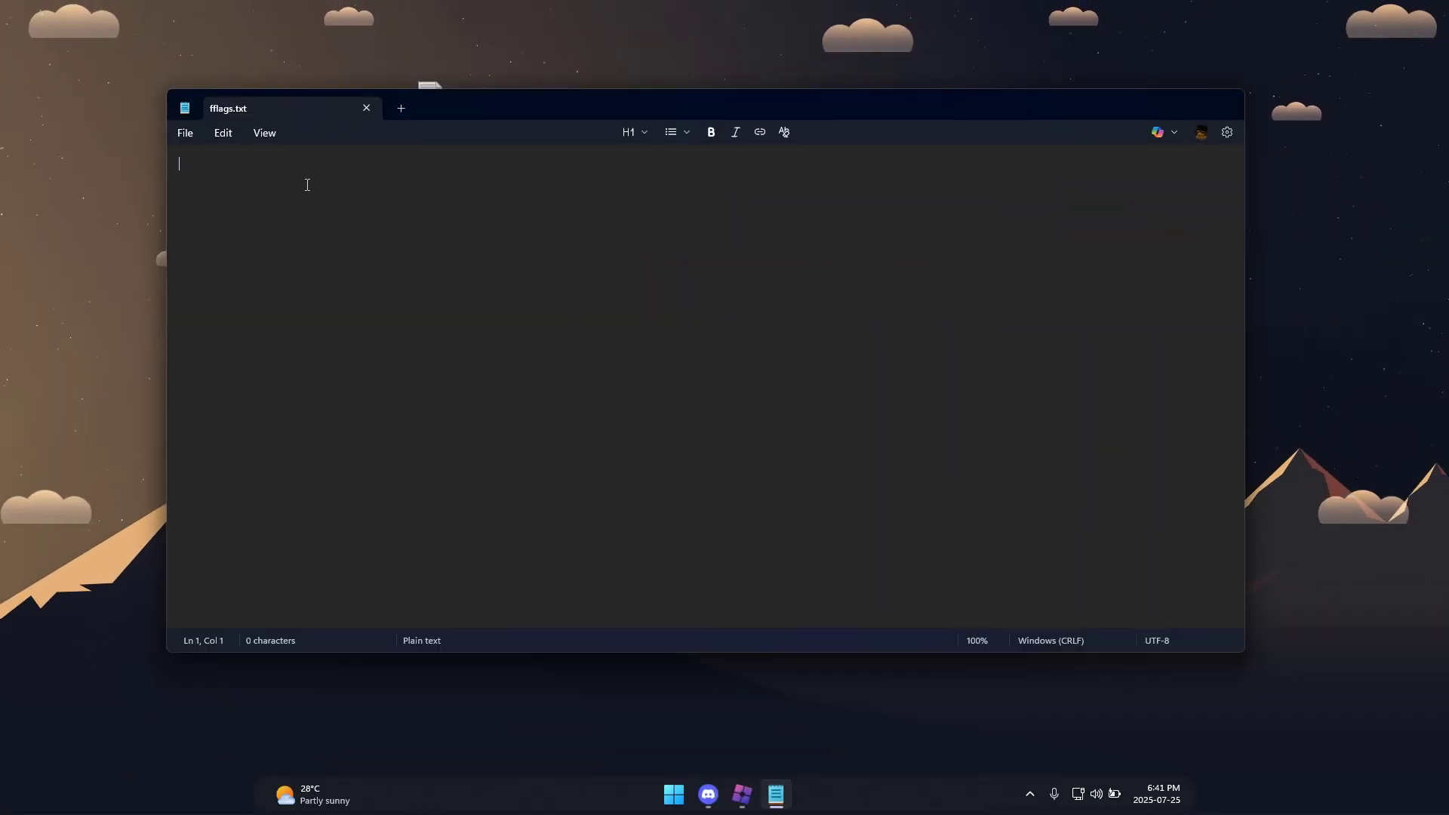
Step: Paste the exported flag JSON into fflags.txt, then close the file and save the changes
right_click(310, 188)
left_click(385, 284)
key("ctrl+w")
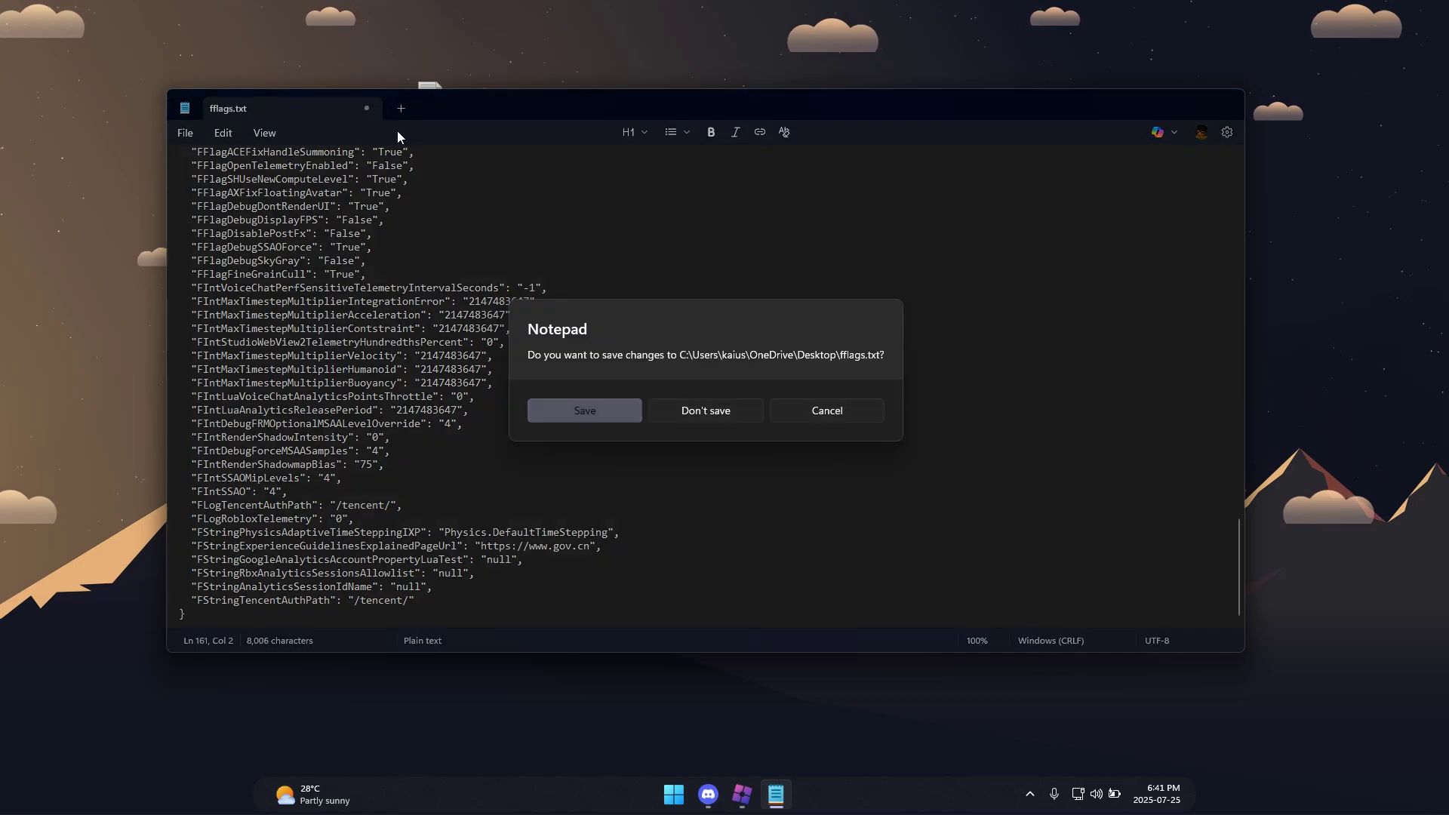
left_click(574, 407)
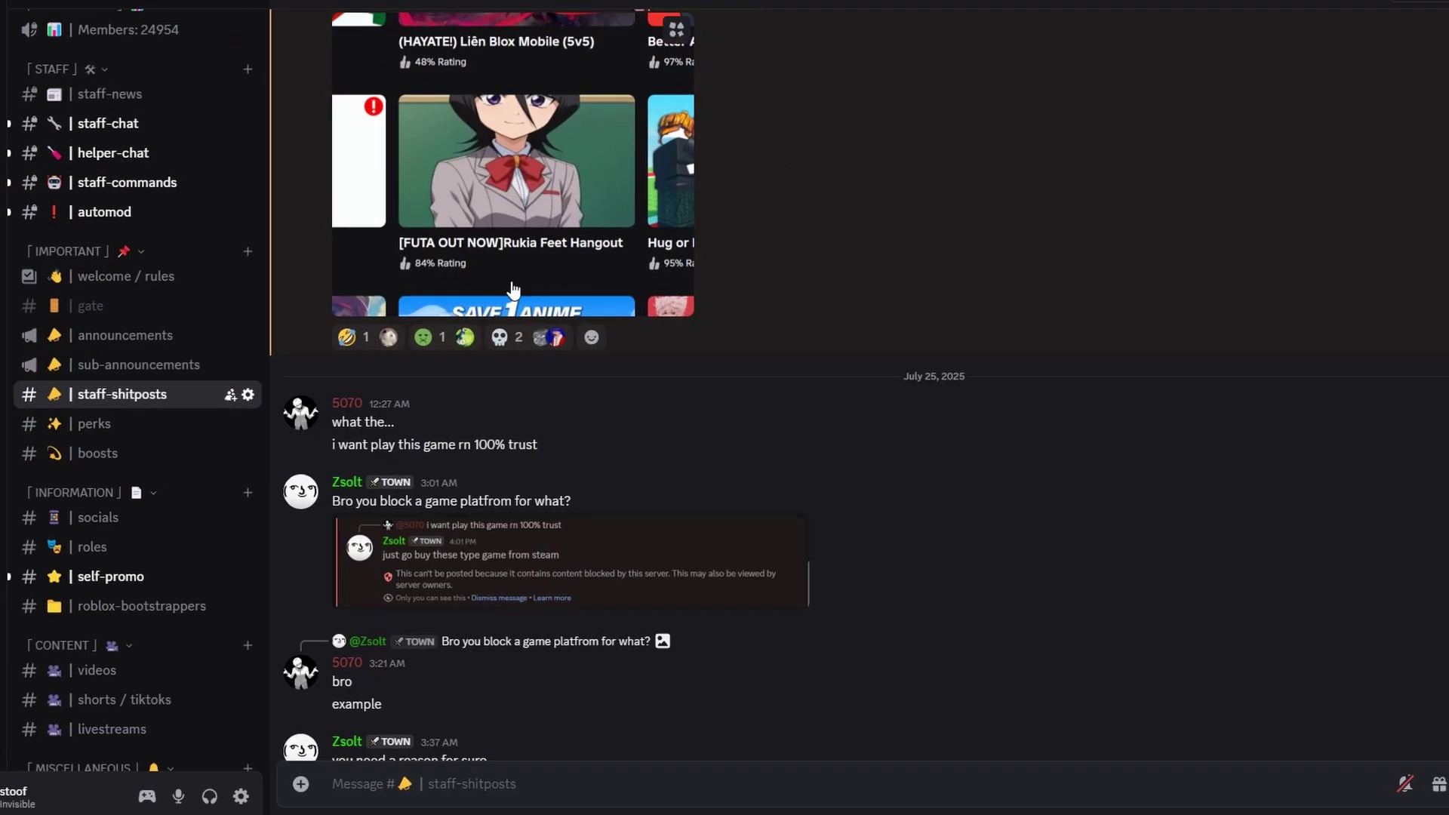
Step: Switch to Discord and check the newest entry in the server's bot-status channel
scroll(201, 241, "down", 6)
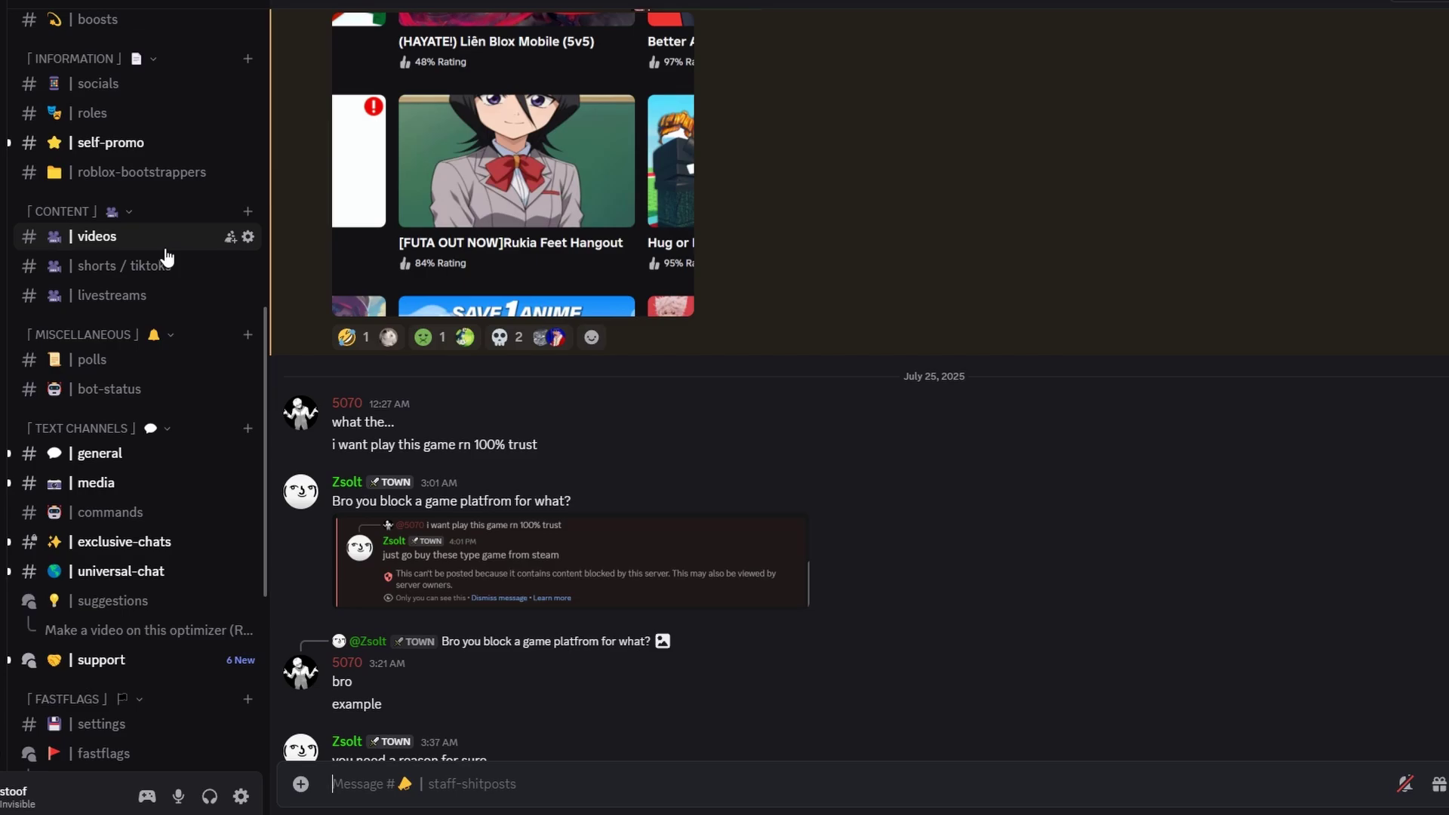
left_click(113, 389)
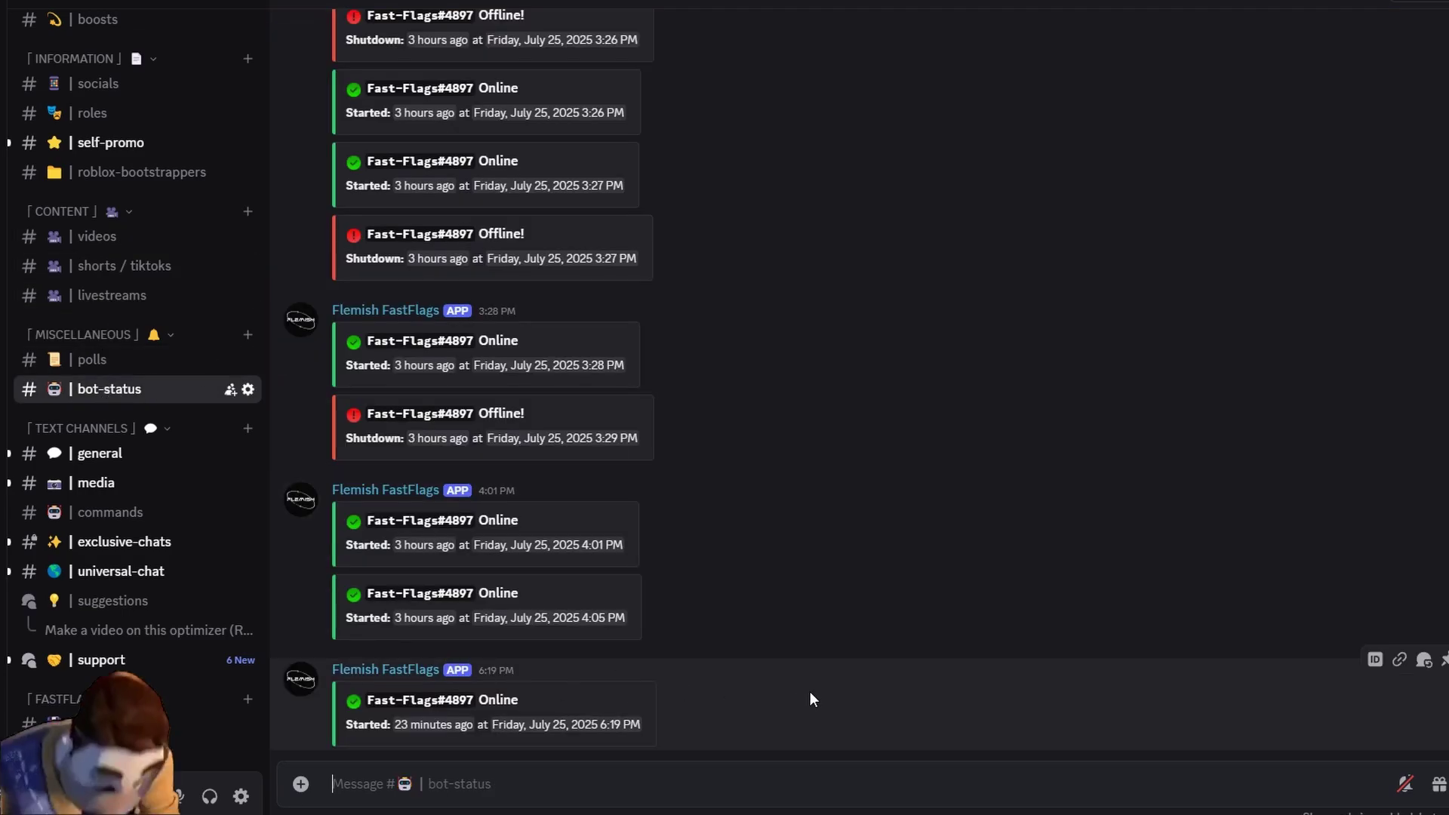
left_click_drag(808, 693, 336, 673)
left_click(484, 672)
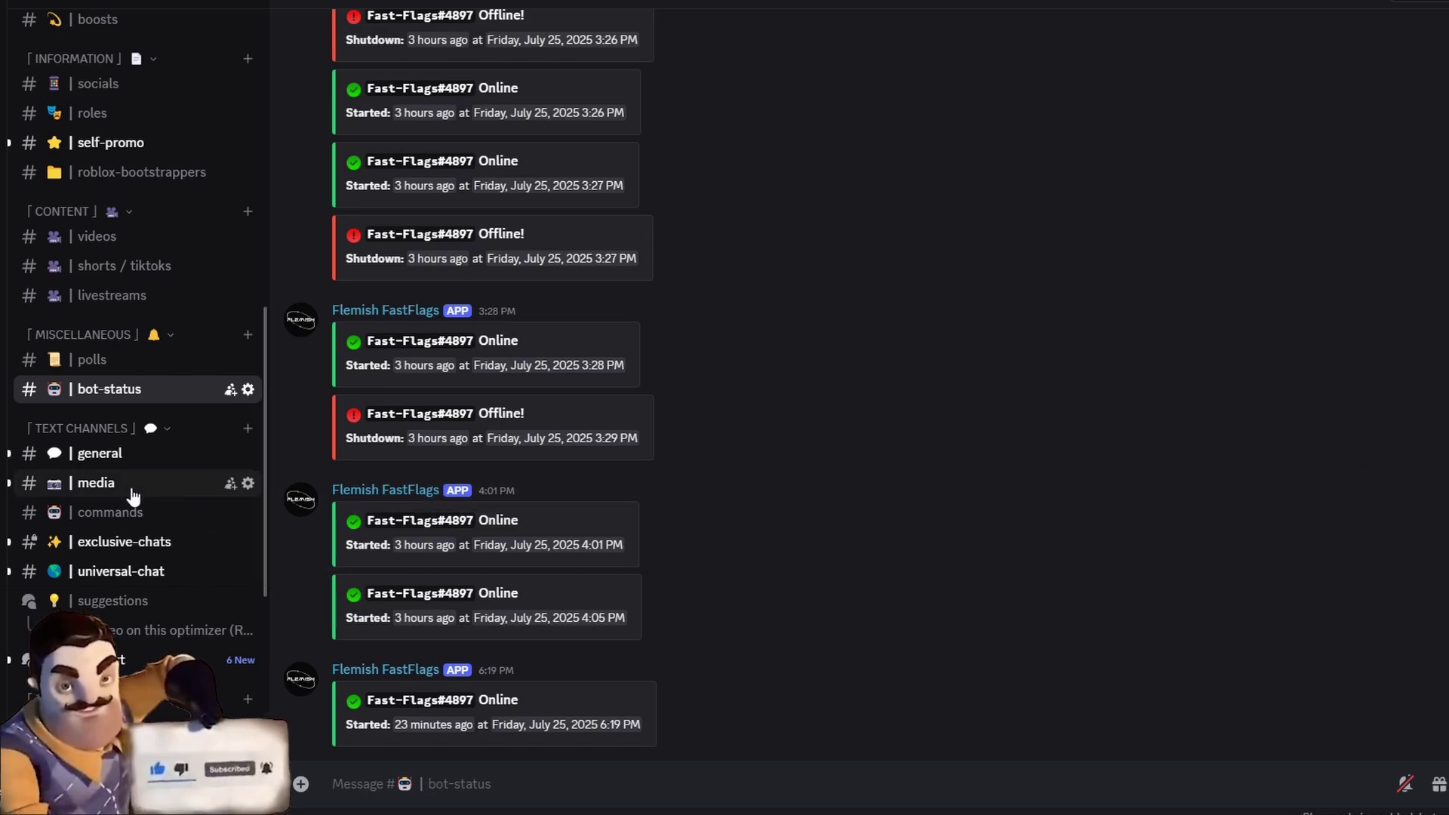
Step: Open the commands channel and start the /checklist bot command with its attachment option
left_click(126, 512)
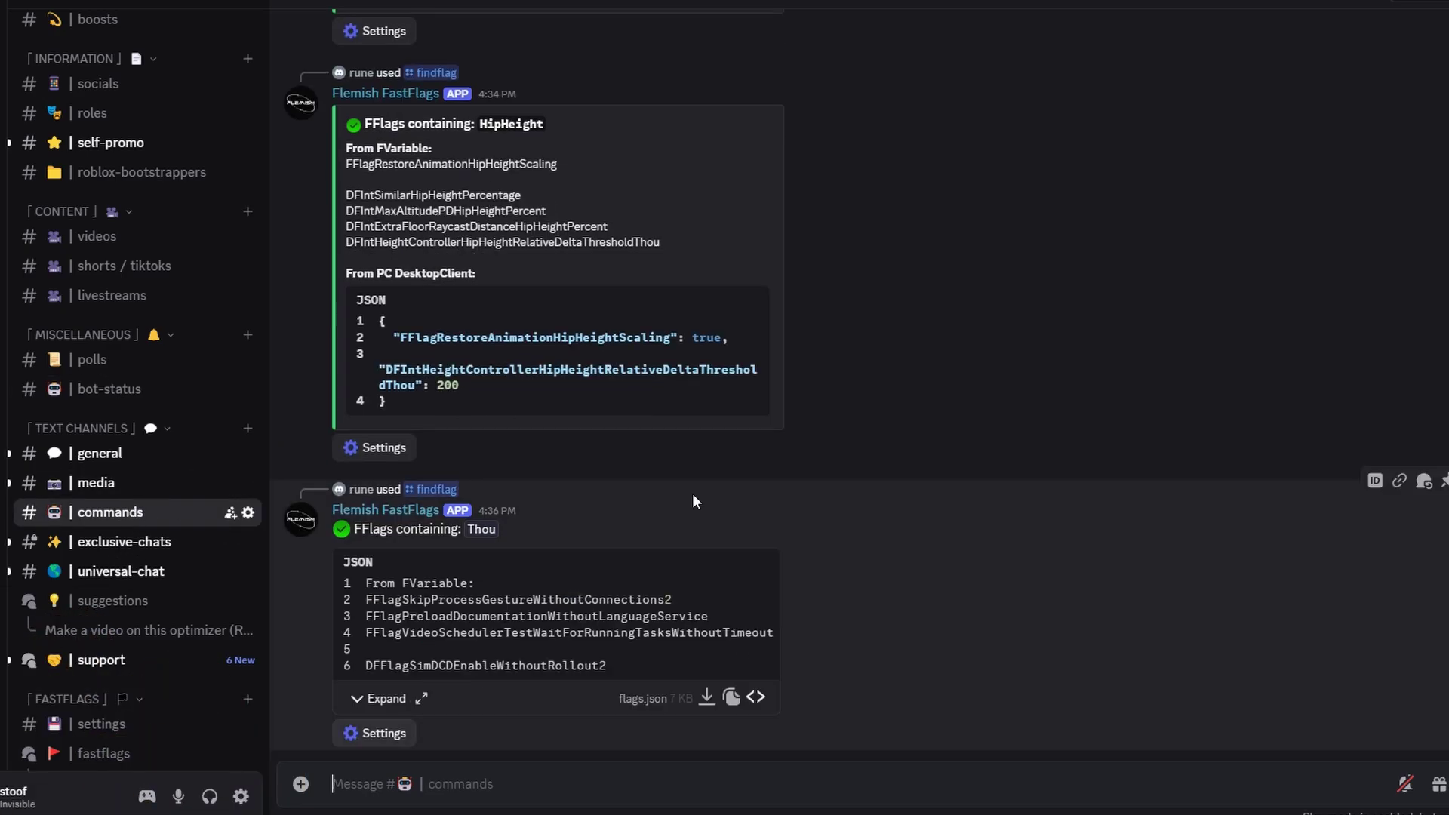
type("/checklist")
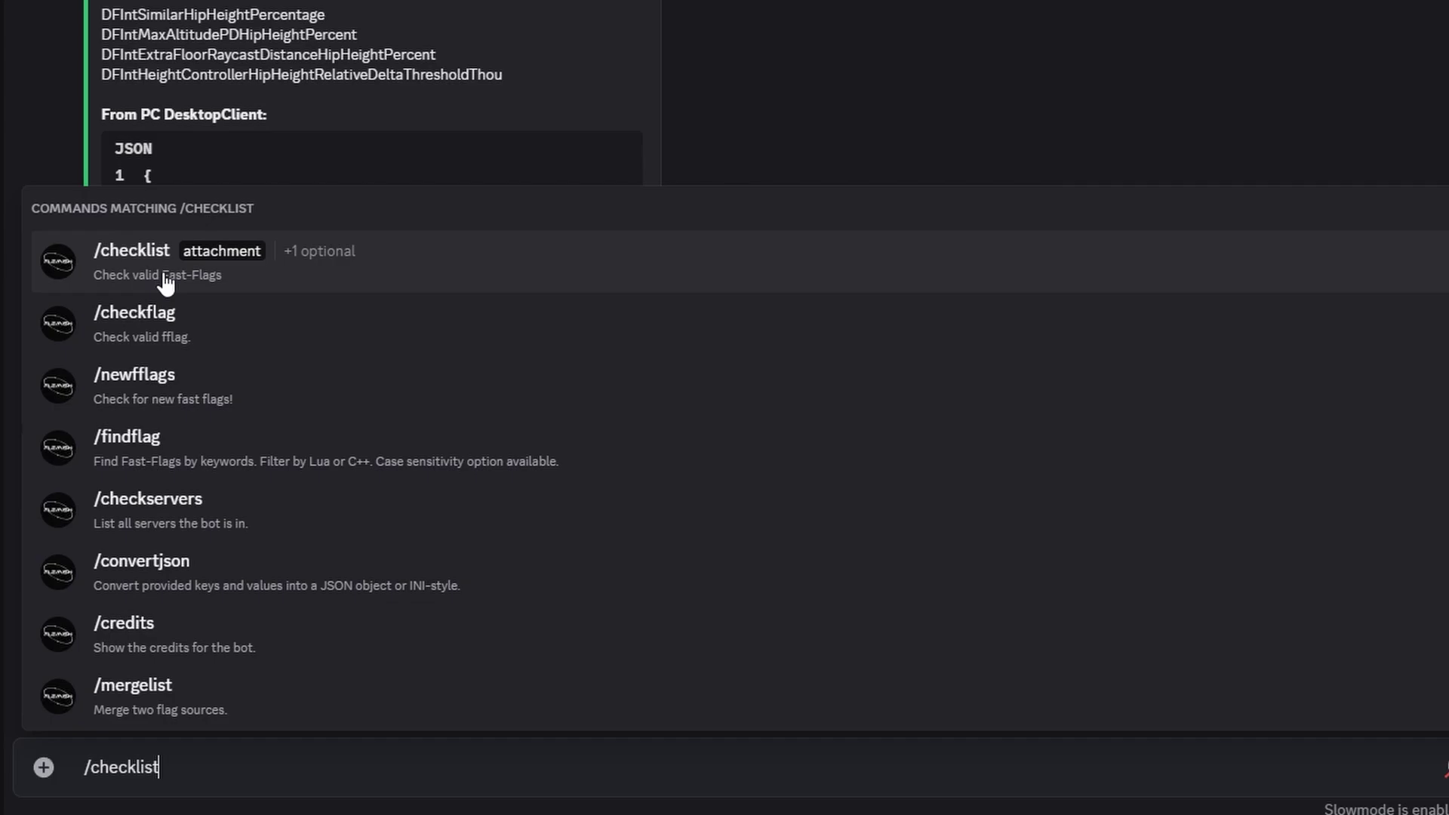
left_click(71, 282)
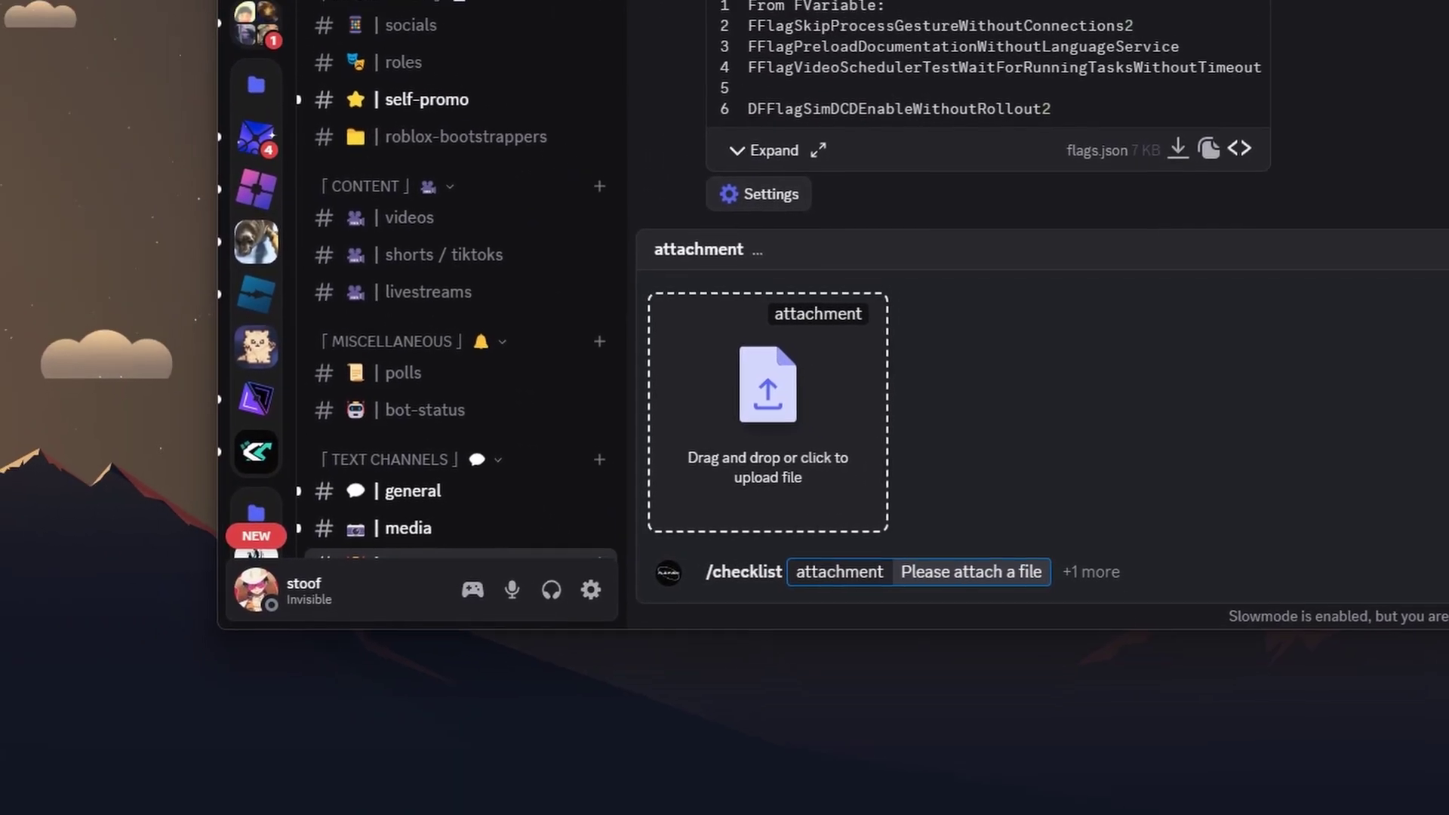
Step: Attach fflags.txt from the desktop to the /checklist command and send it
left_click_drag(569, 49, 494, 175)
left_click_drag(351, 85, 716, 653)
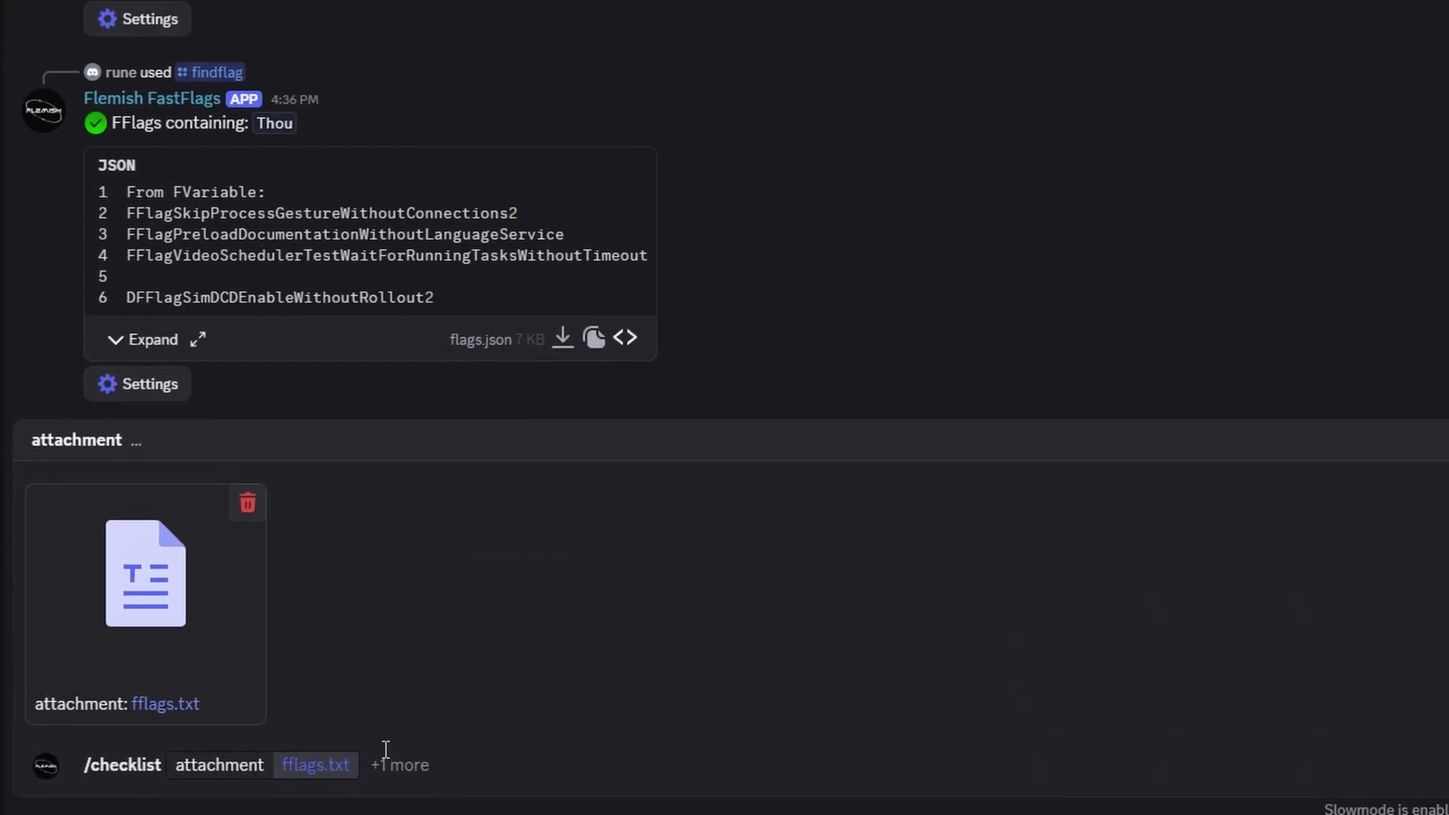
left_click(386, 751)
key("Return")
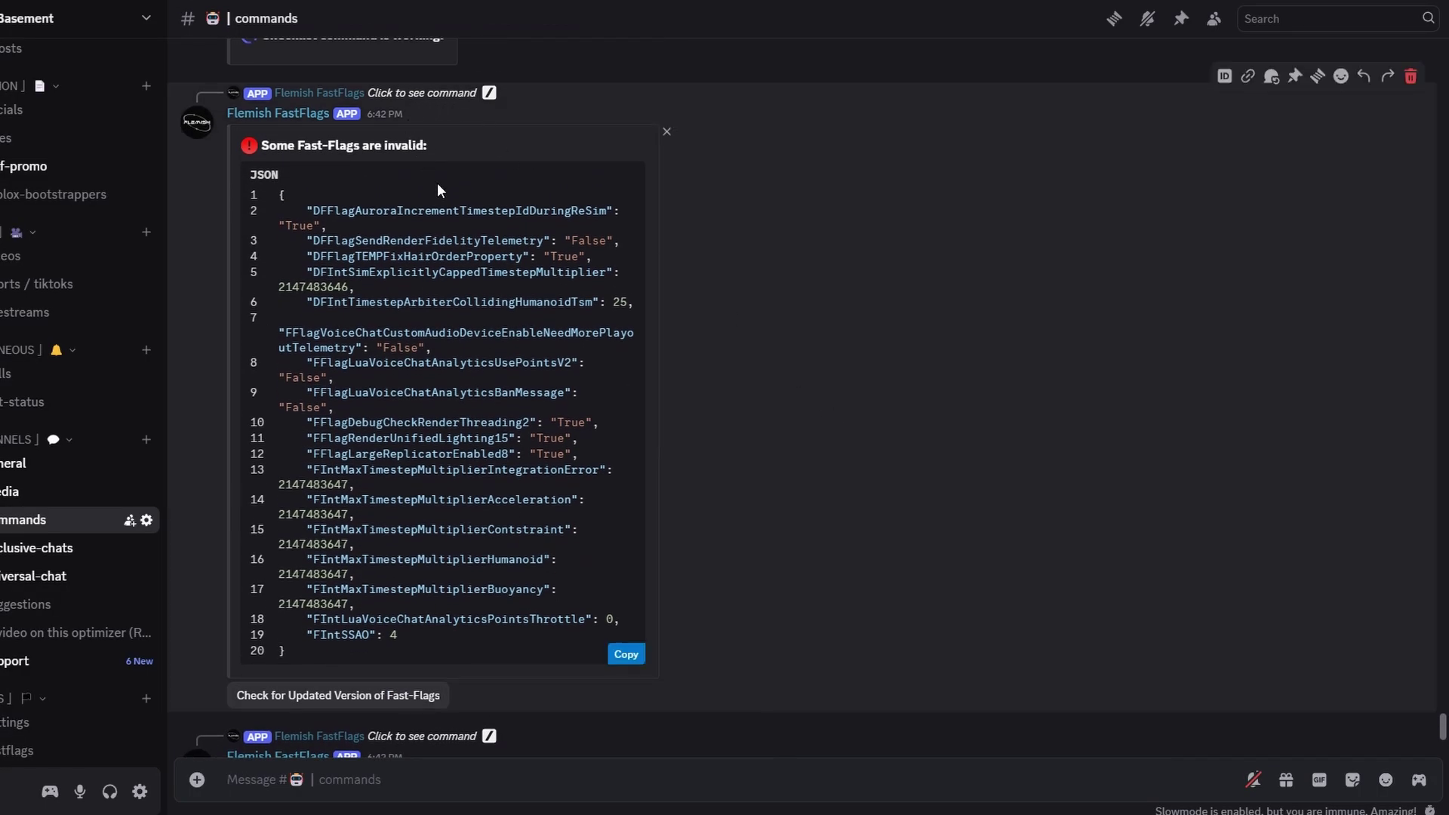
Step: Review the invalid and valid flag lists, check for updated versions of the invalid flags, and add the replacements to the list
scroll(633, 291, "down", 3)
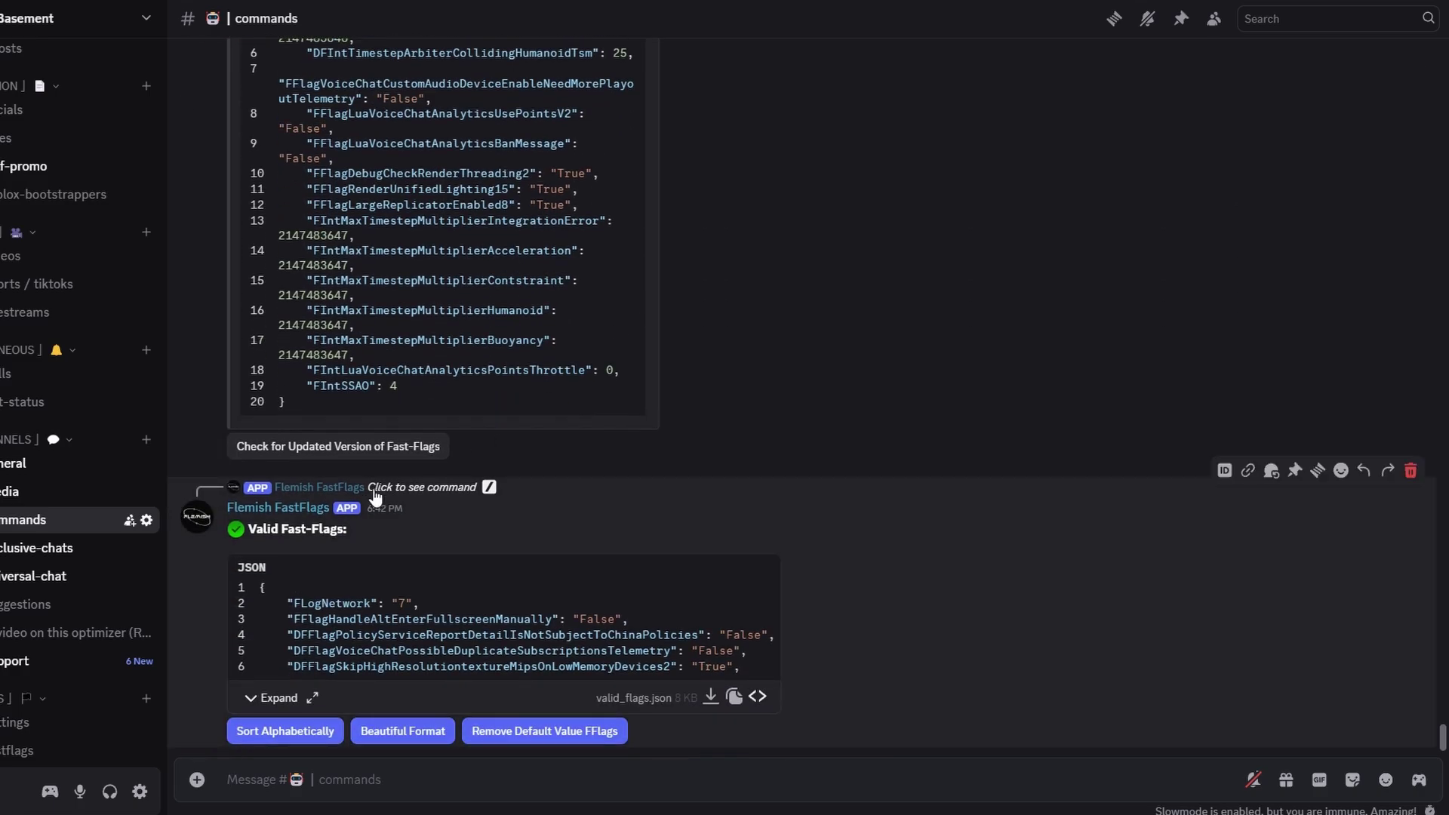
left_click_drag(248, 528, 349, 529)
left_click(611, 501)
scroll(840, 392, "up", 2)
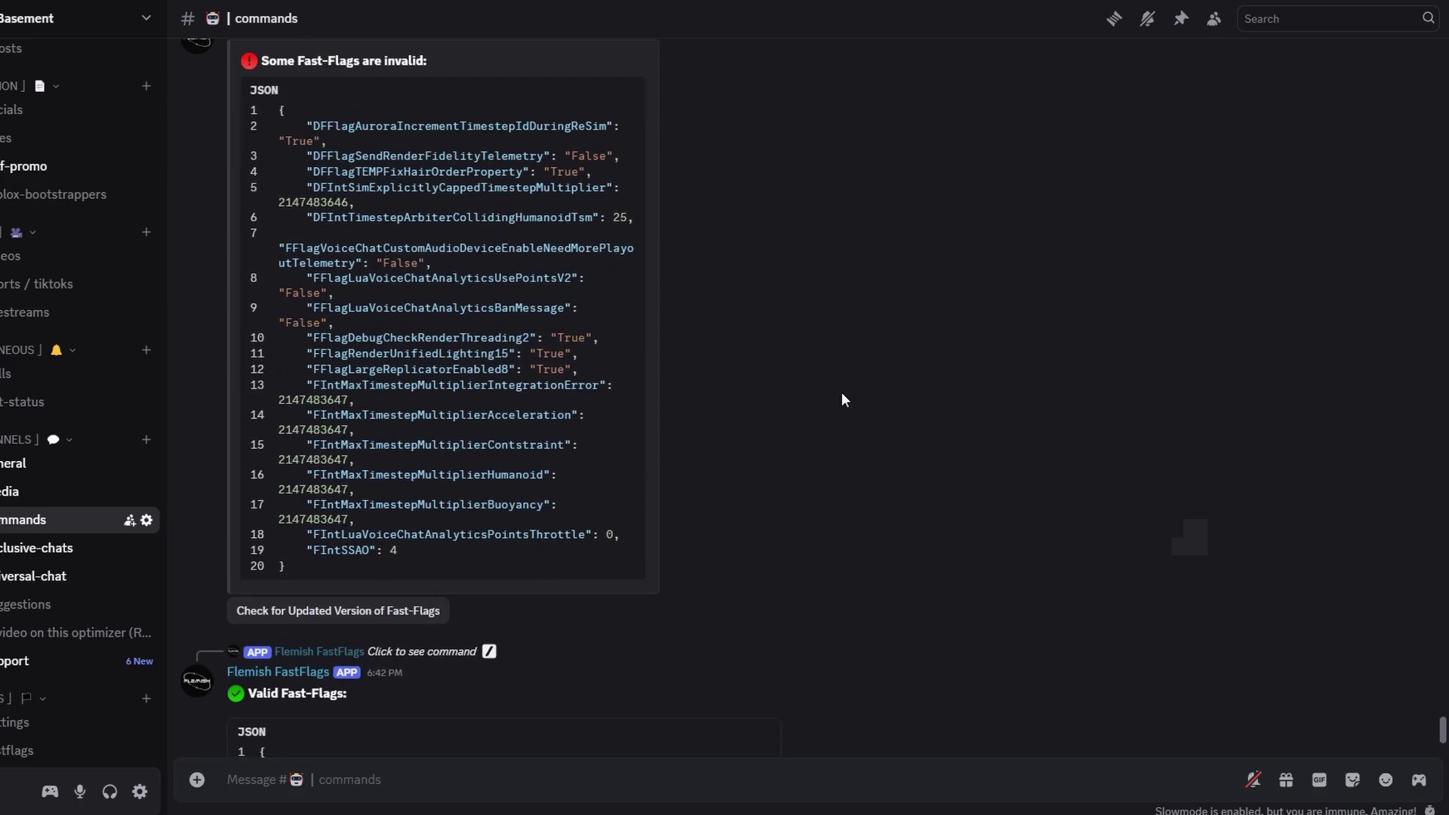
scroll(840, 391, "down", 1)
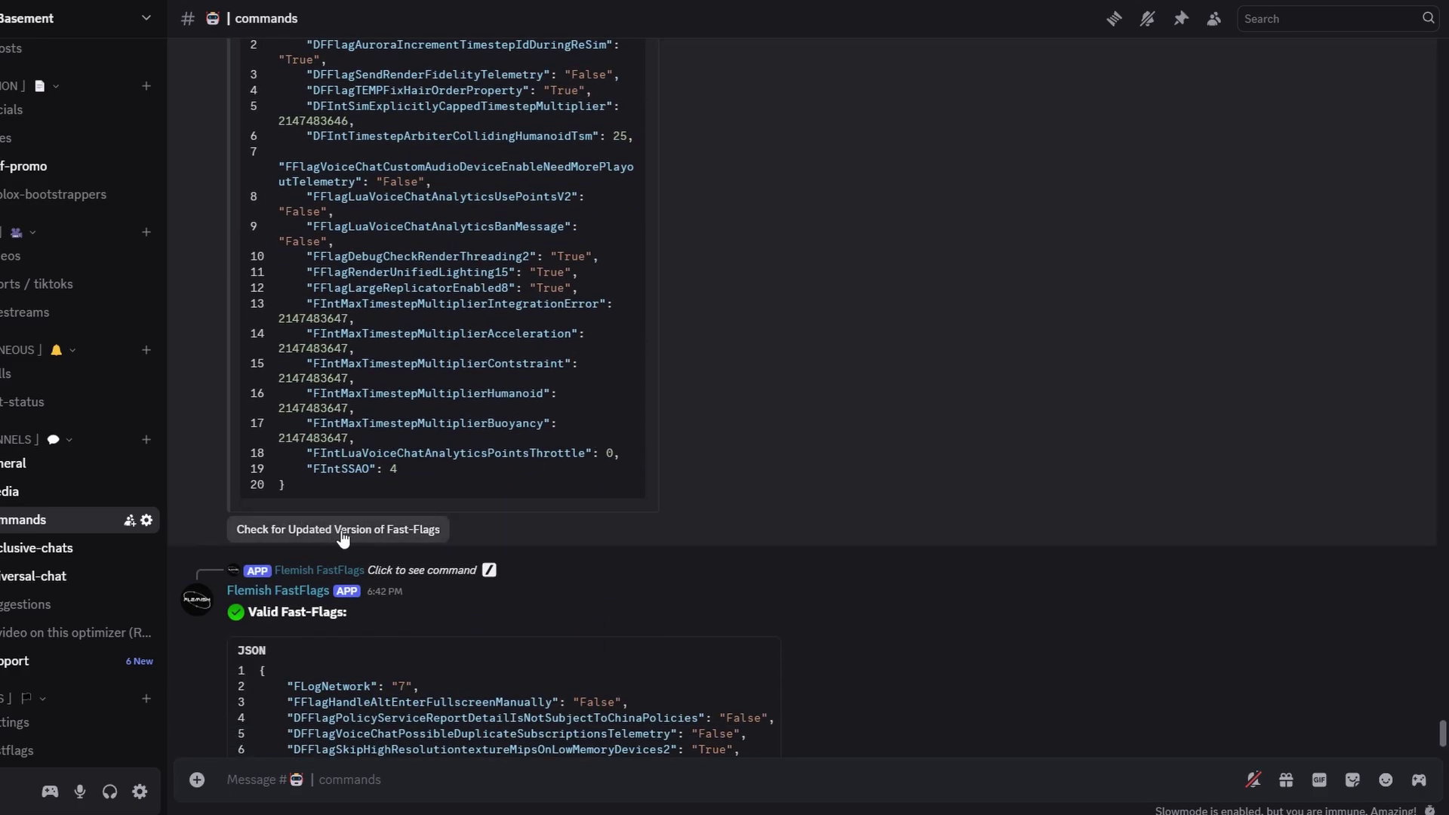
left_click(341, 532)
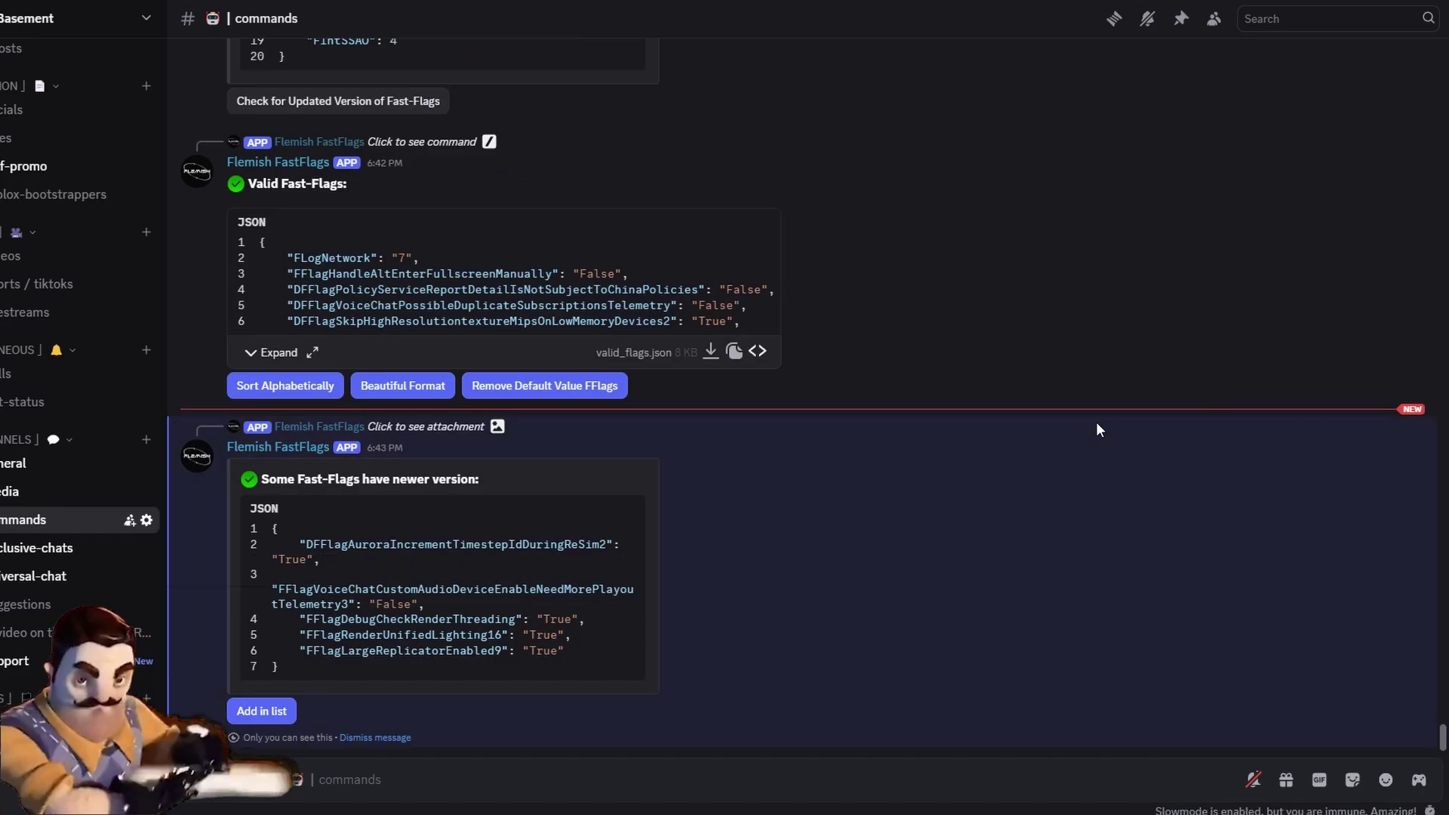
mouse_move(404, 551)
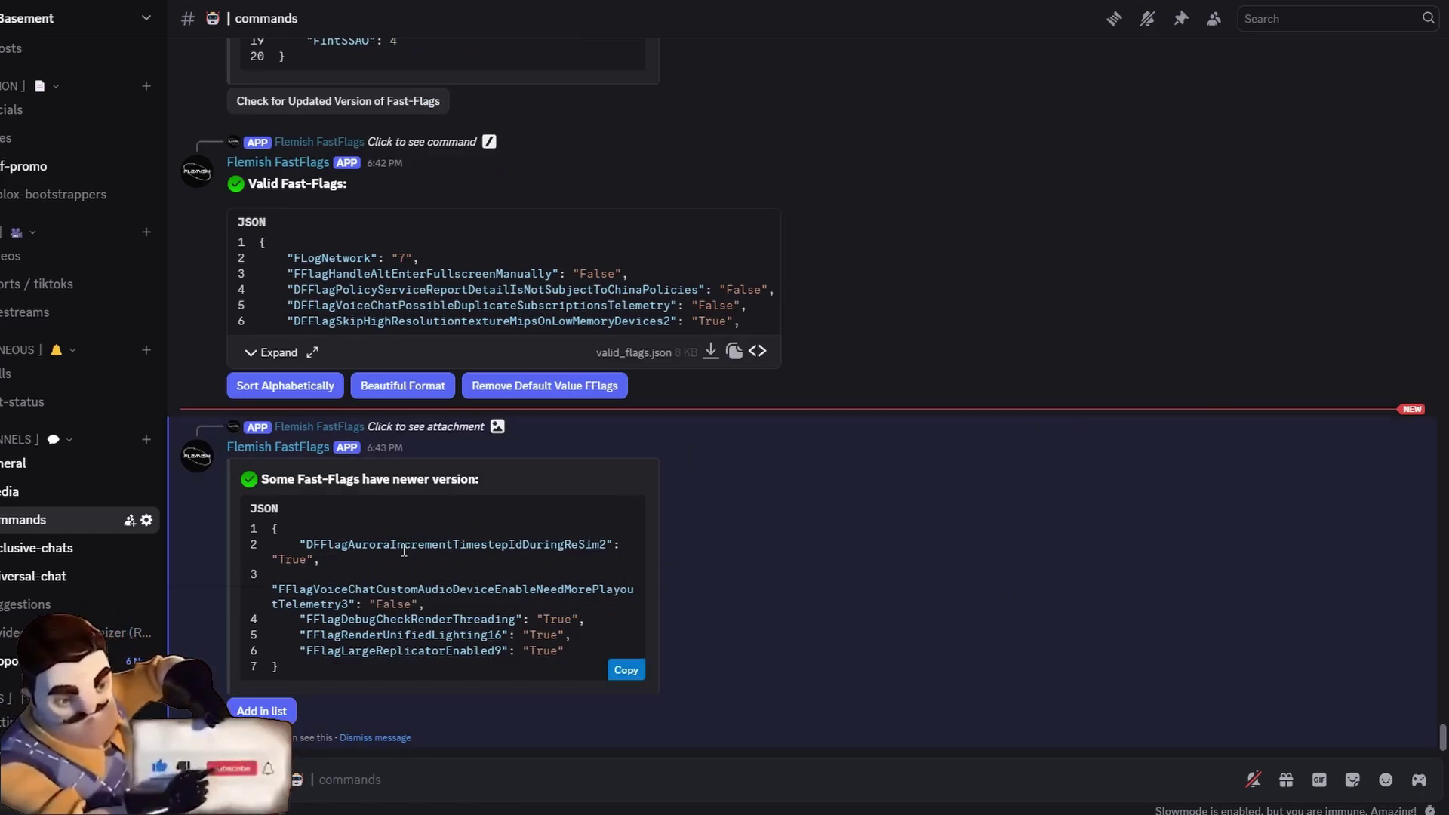
left_click(261, 711)
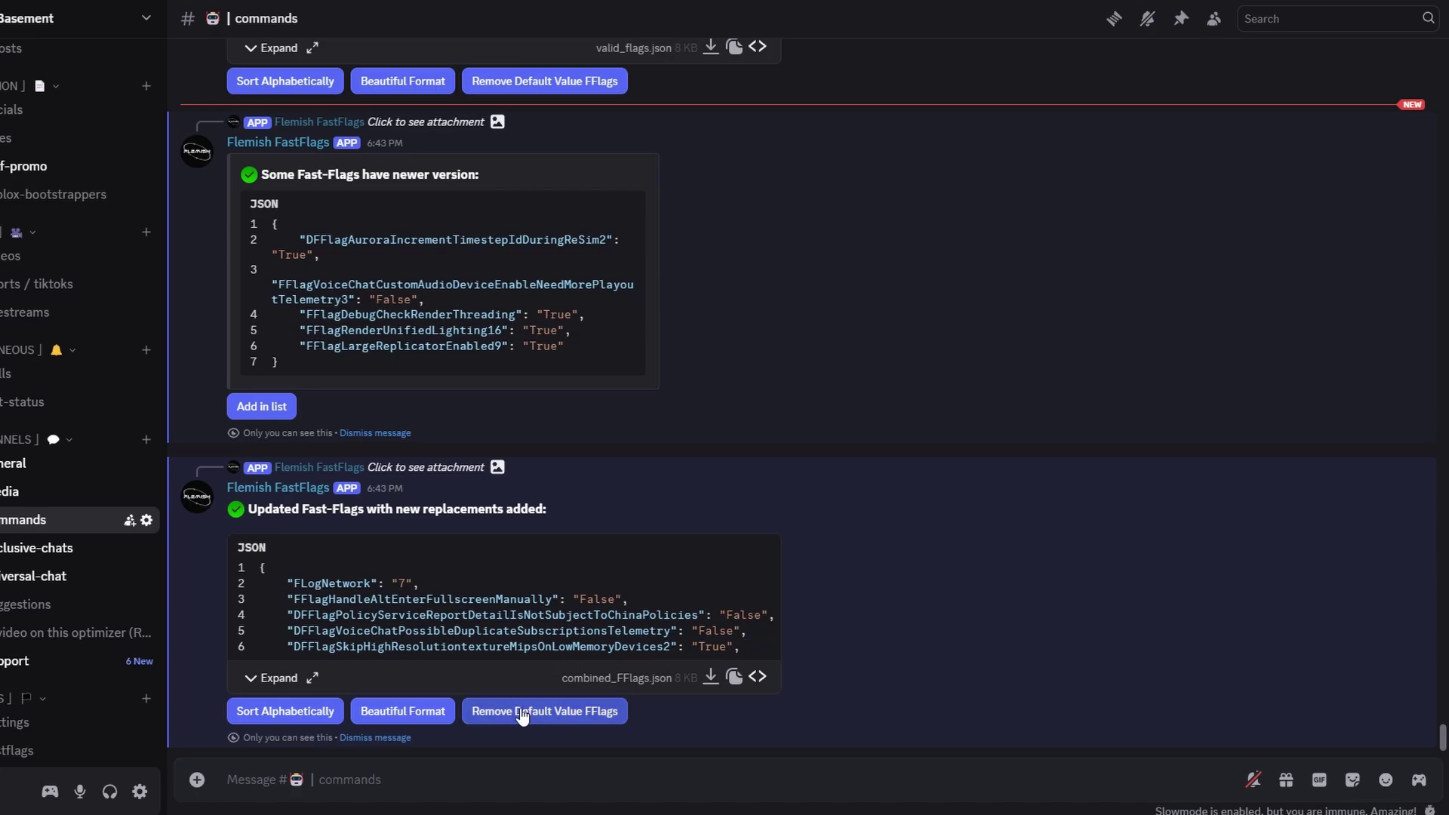
Step: Remove the default-value flags from the combined list and convert the result to the beautiful format
left_click(559, 719)
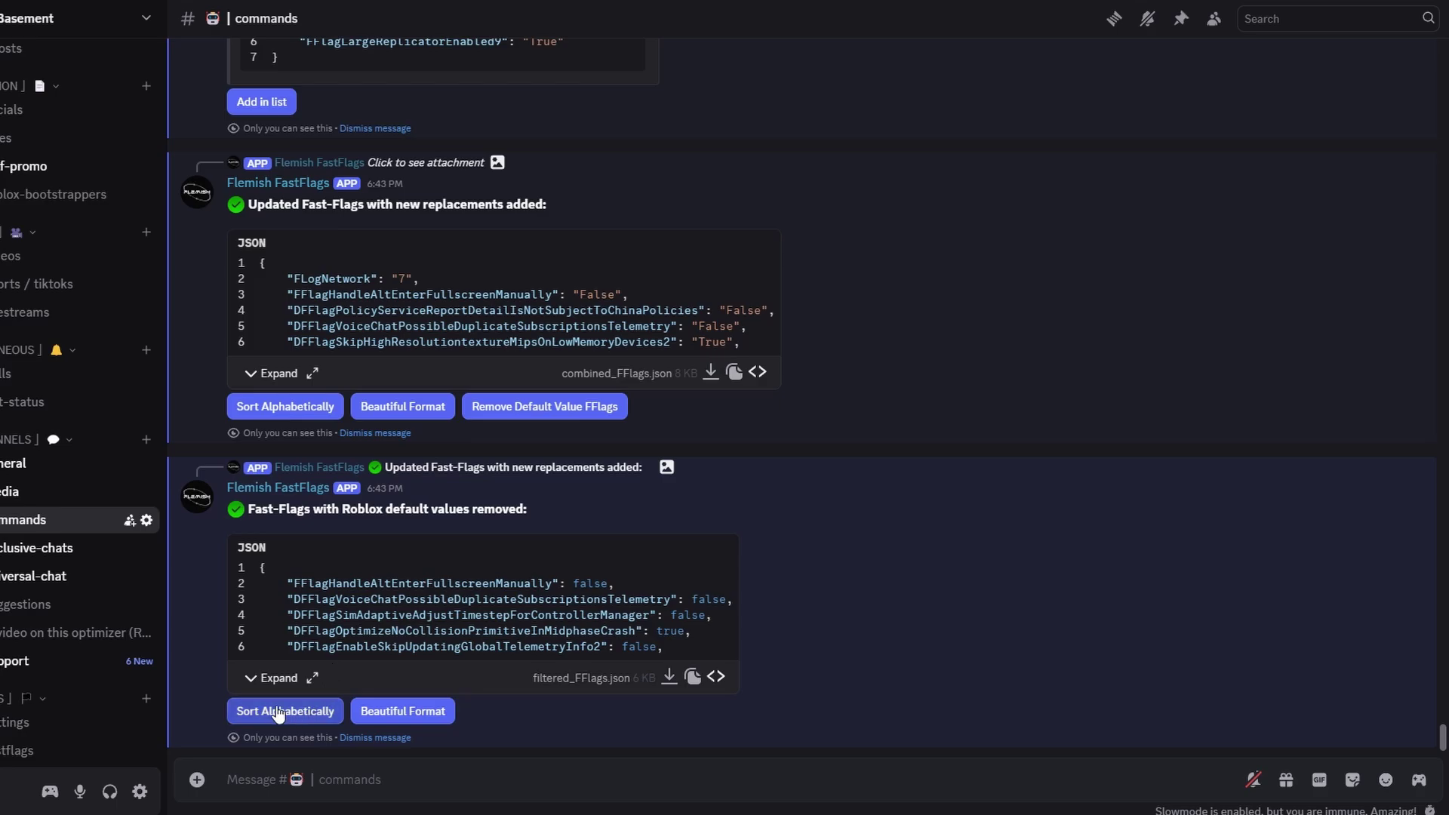
left_click(354, 711)
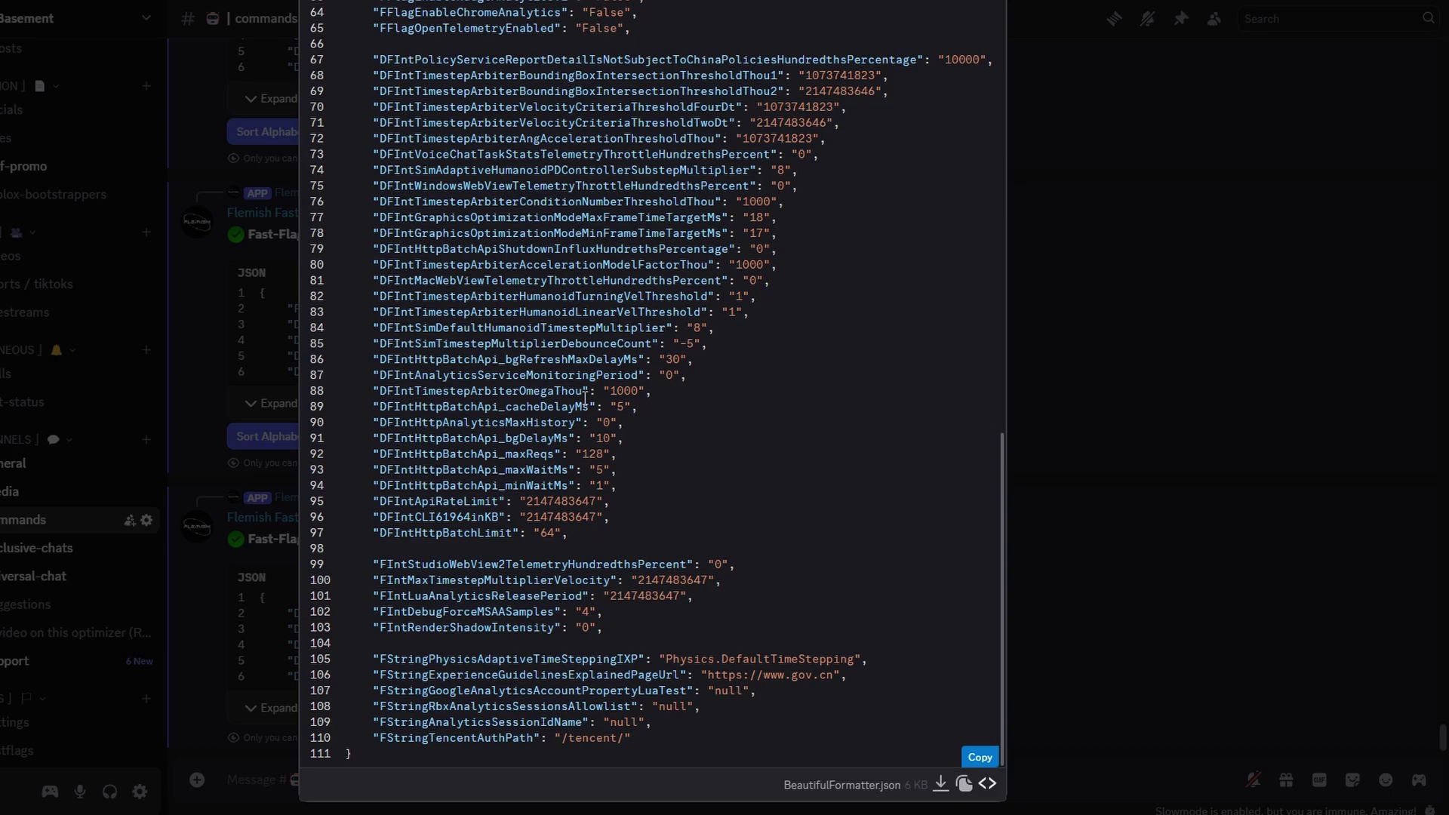
Step: Select the entire expanded BeautifulFormatter.json text and copy it
left_click_drag(397, 747, 342, 34)
right_click(389, 68)
left_click(441, 126)
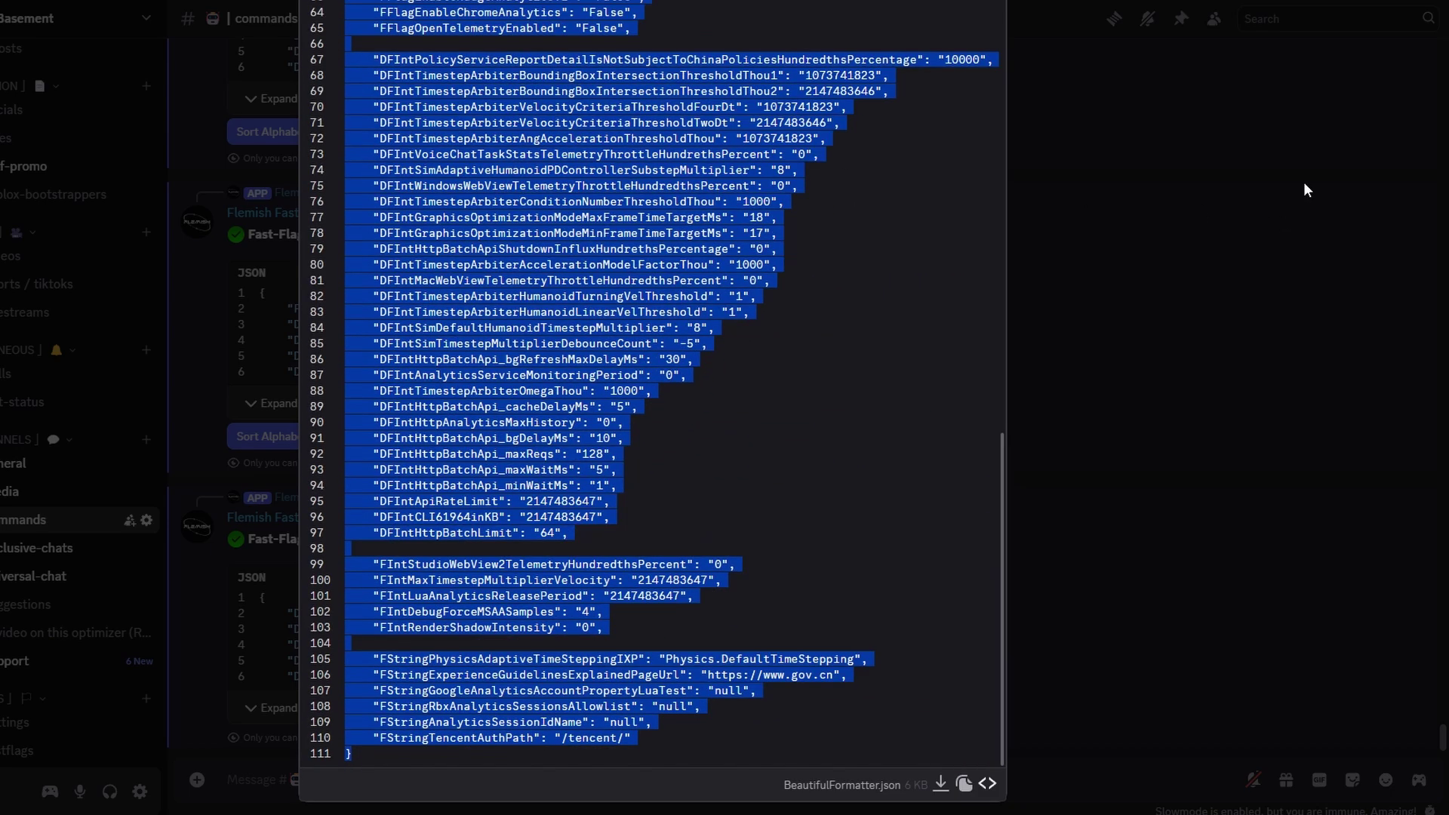
Step: Return to the Fast Flag Editor in Bloxstrap and delete all existing flags
key("super")
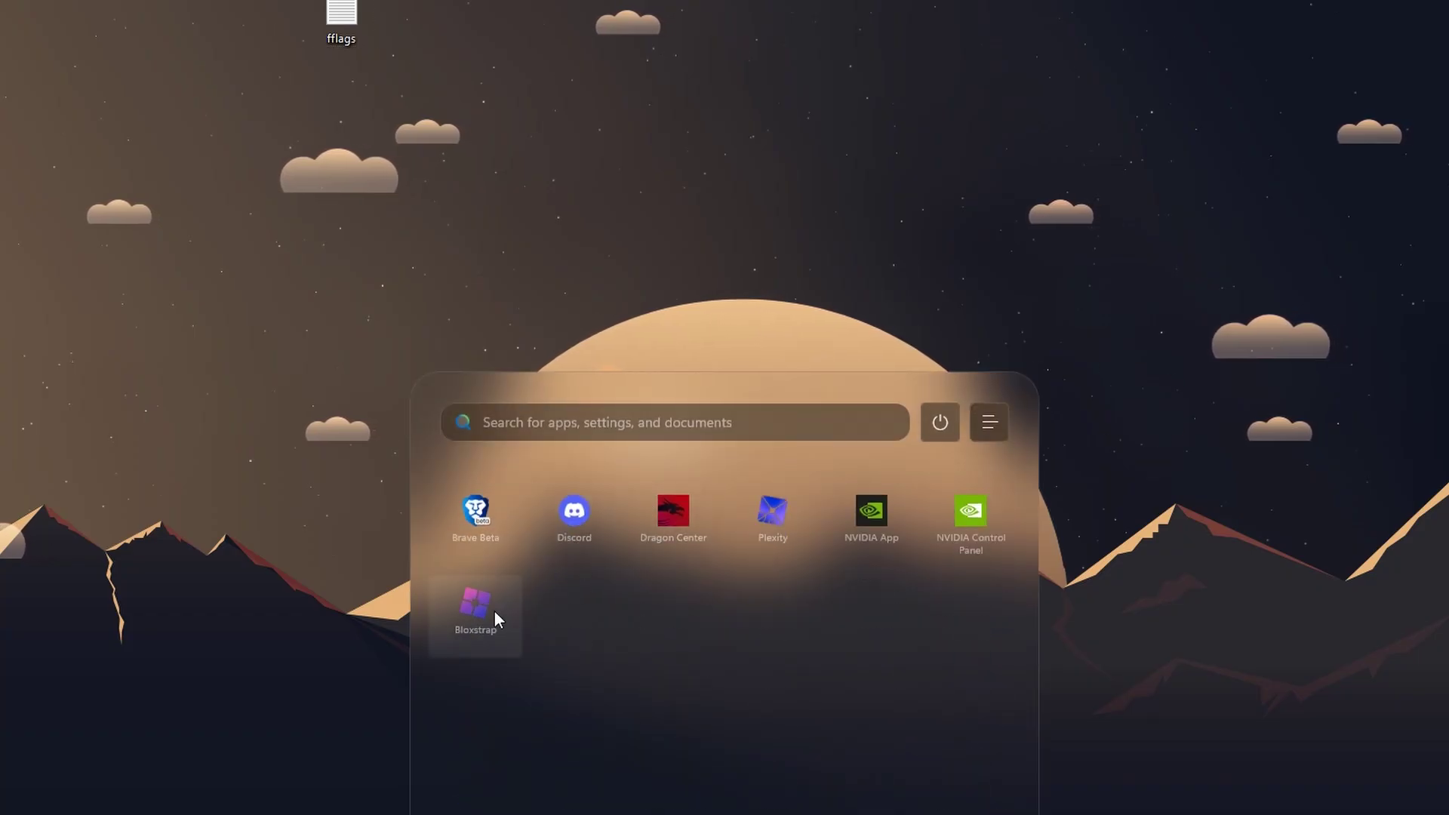
left_click(493, 610)
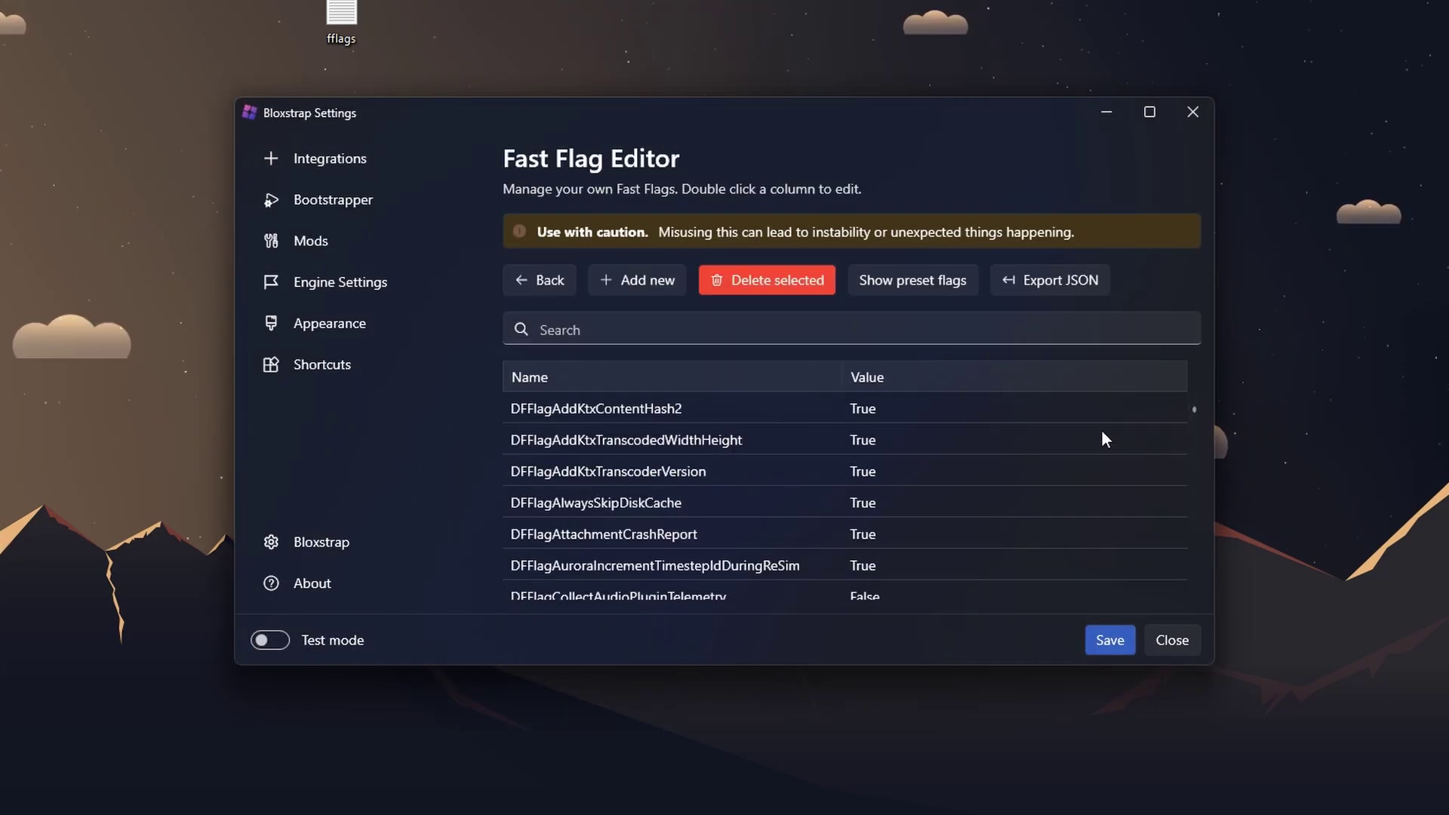
left_click(800, 413)
key("ctrl+a")
left_click(822, 288)
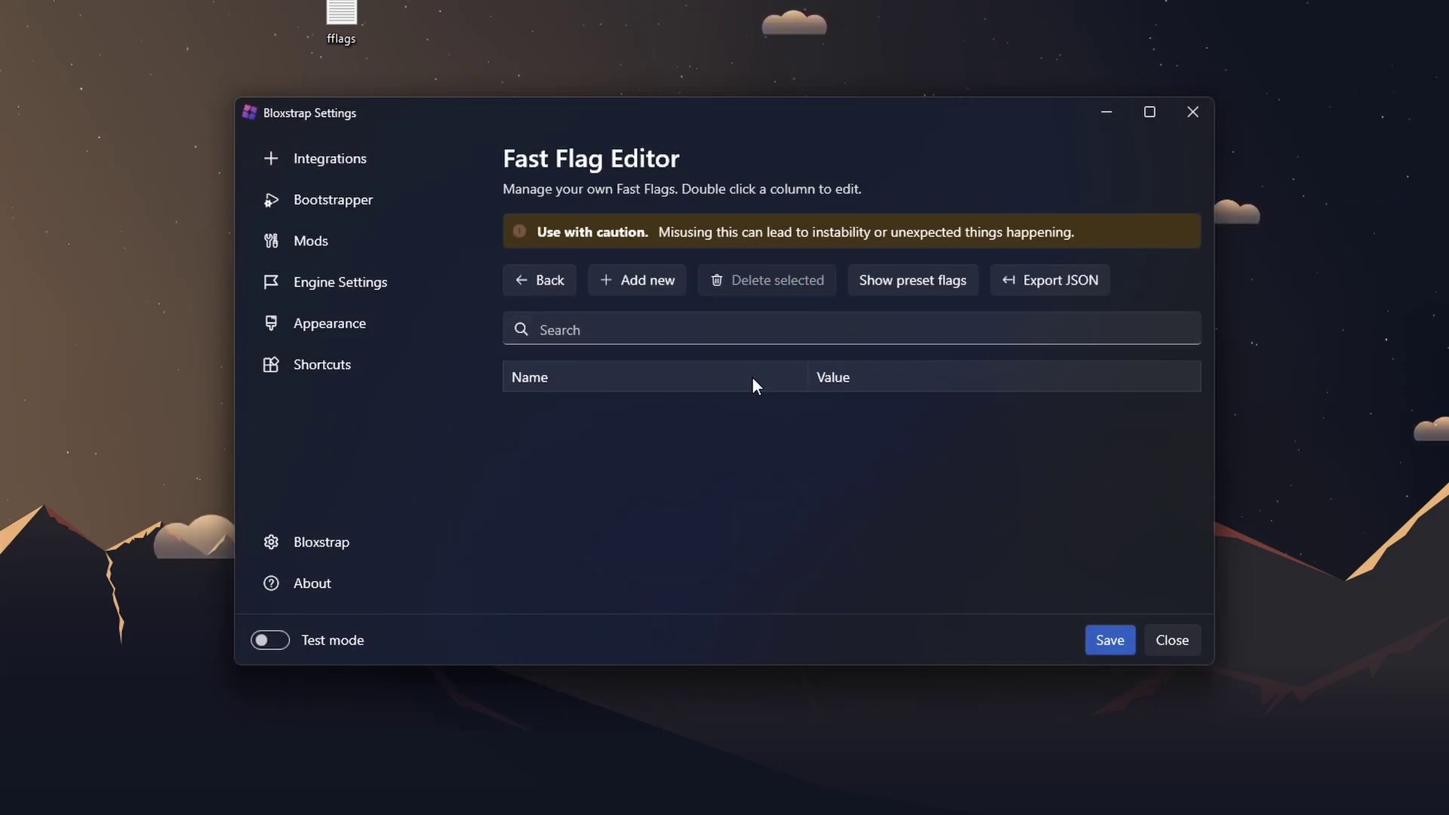
Step: Import the copied flag JSON into the Fast Flag Editor, overwrite the conflicting flag values, and save the settings
left_click(645, 279)
left_click(752, 302)
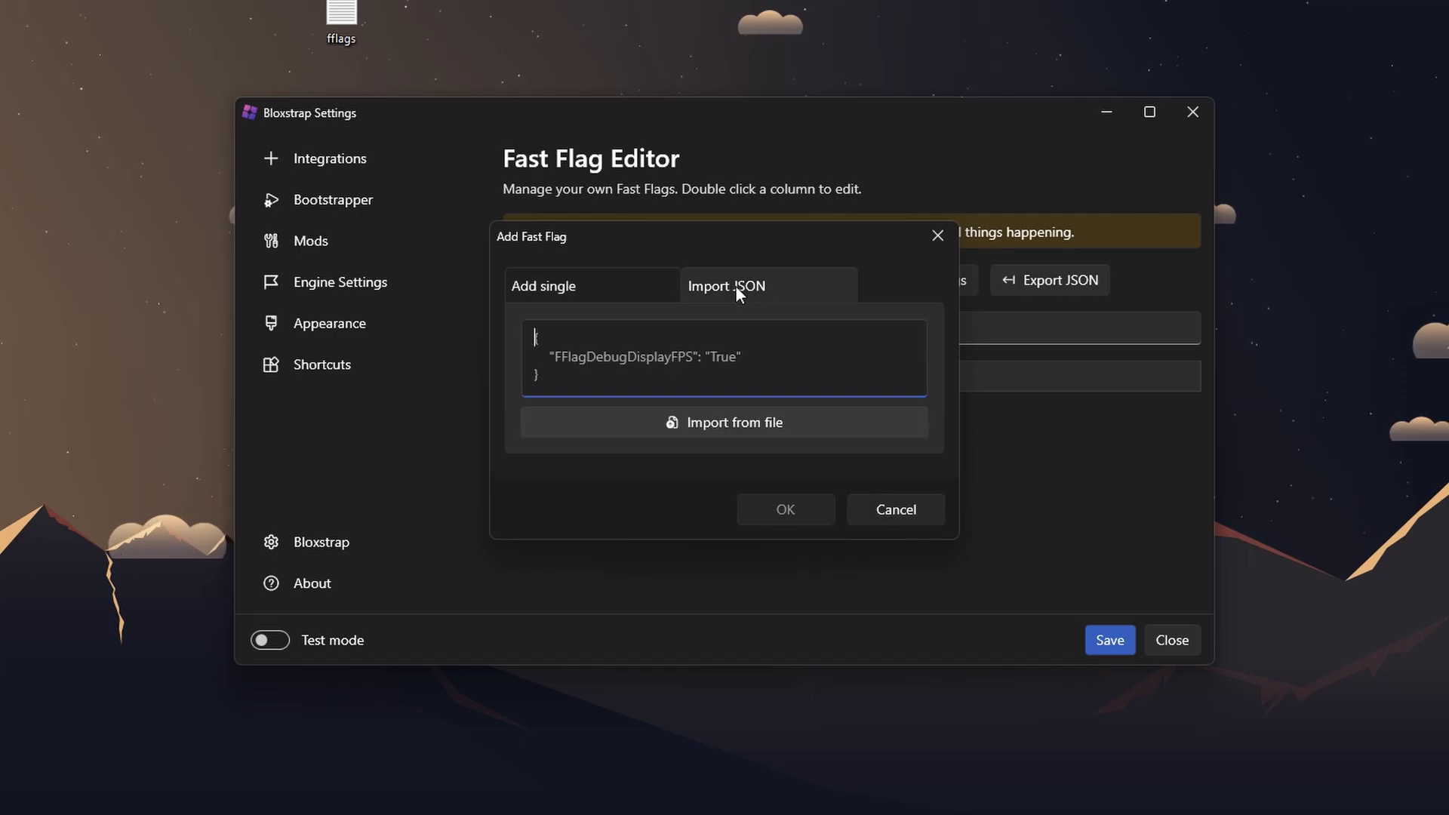
right_click(577, 346)
left_click(600, 425)
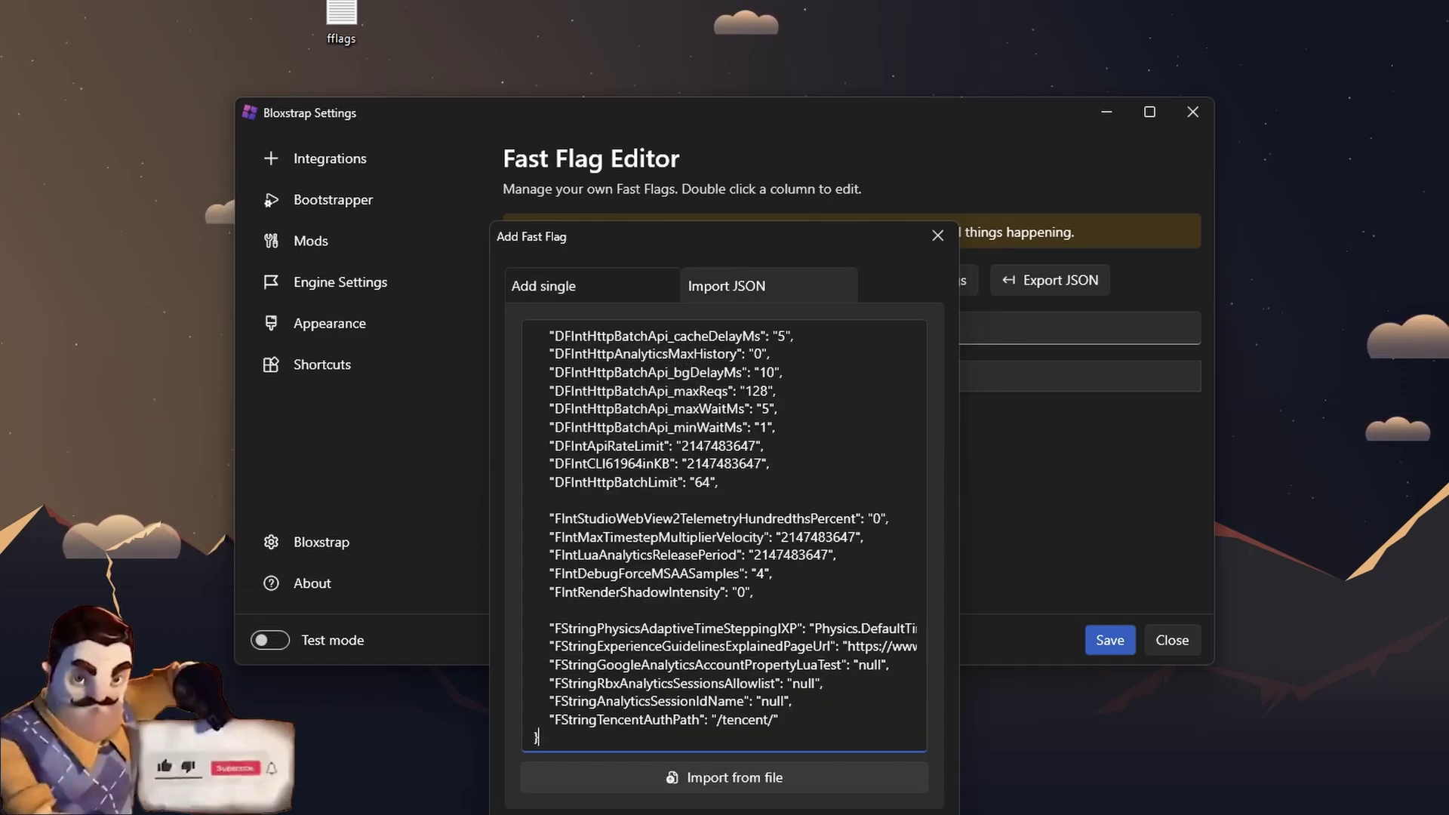
left_click(786, 510)
left_click(782, 460)
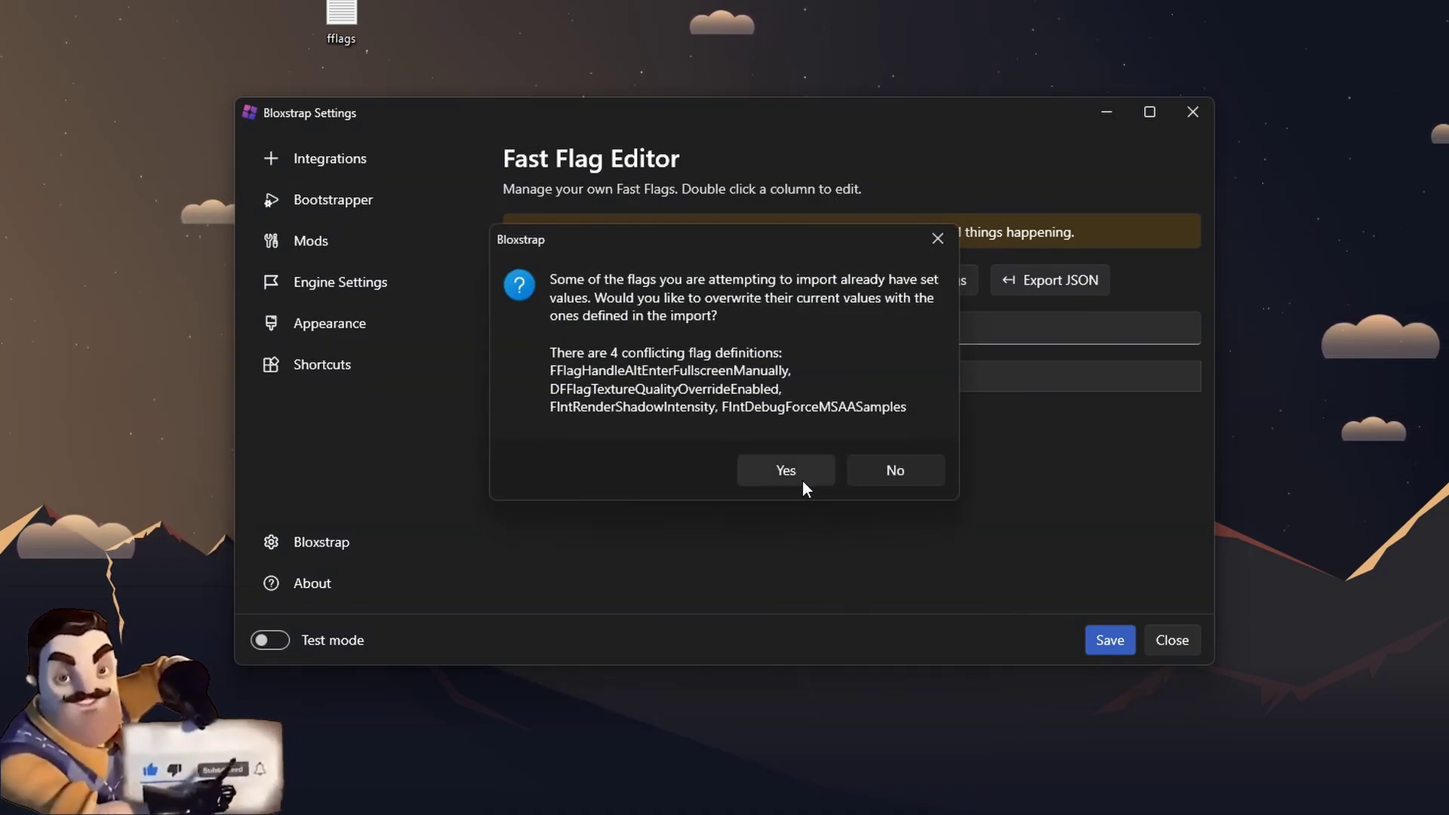
left_click(800, 478)
left_click(1103, 649)
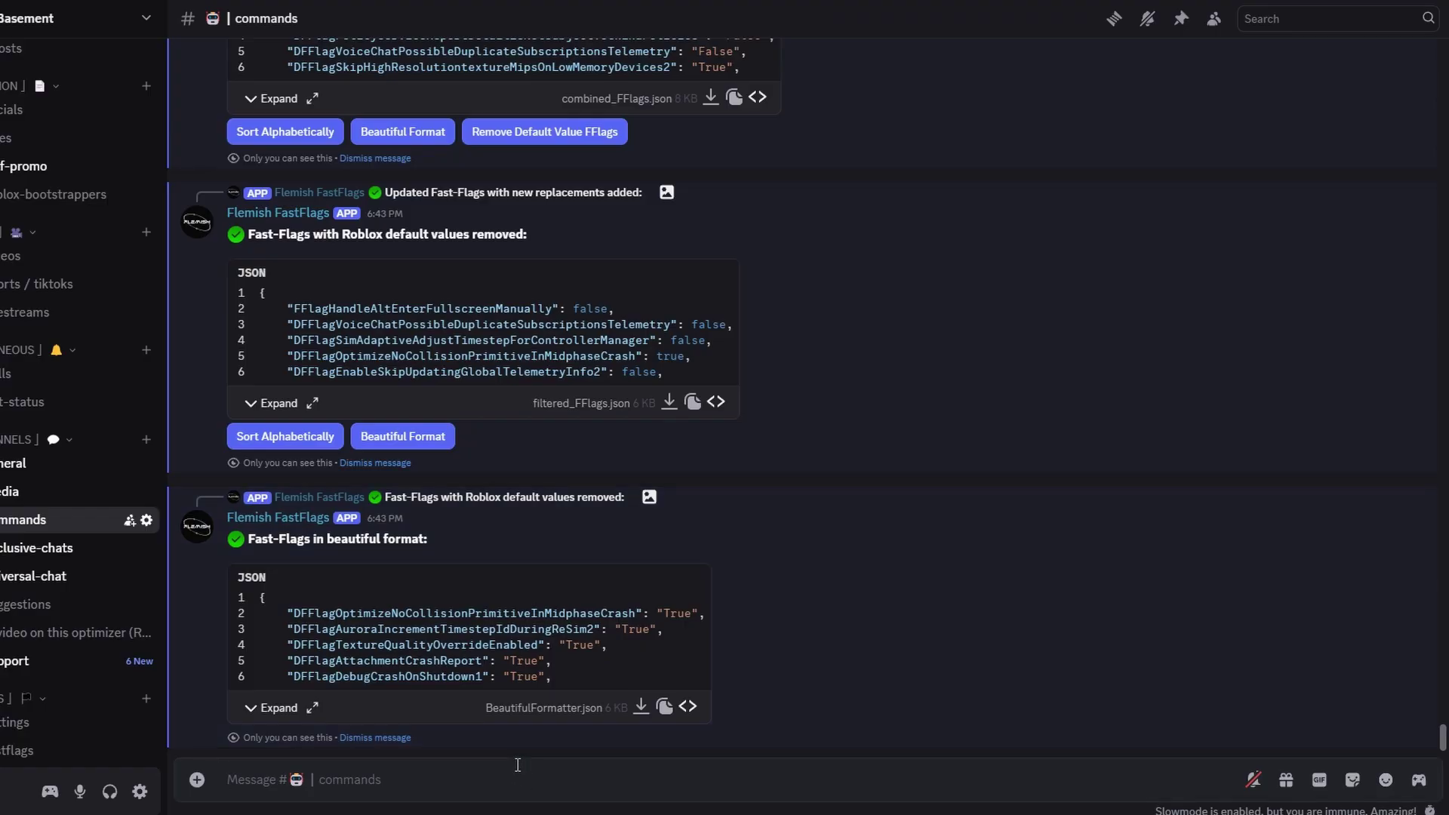
Step: Run the /checkflag bot command on the flag FFlagDebugDisplayFPS
type("/checkflag")
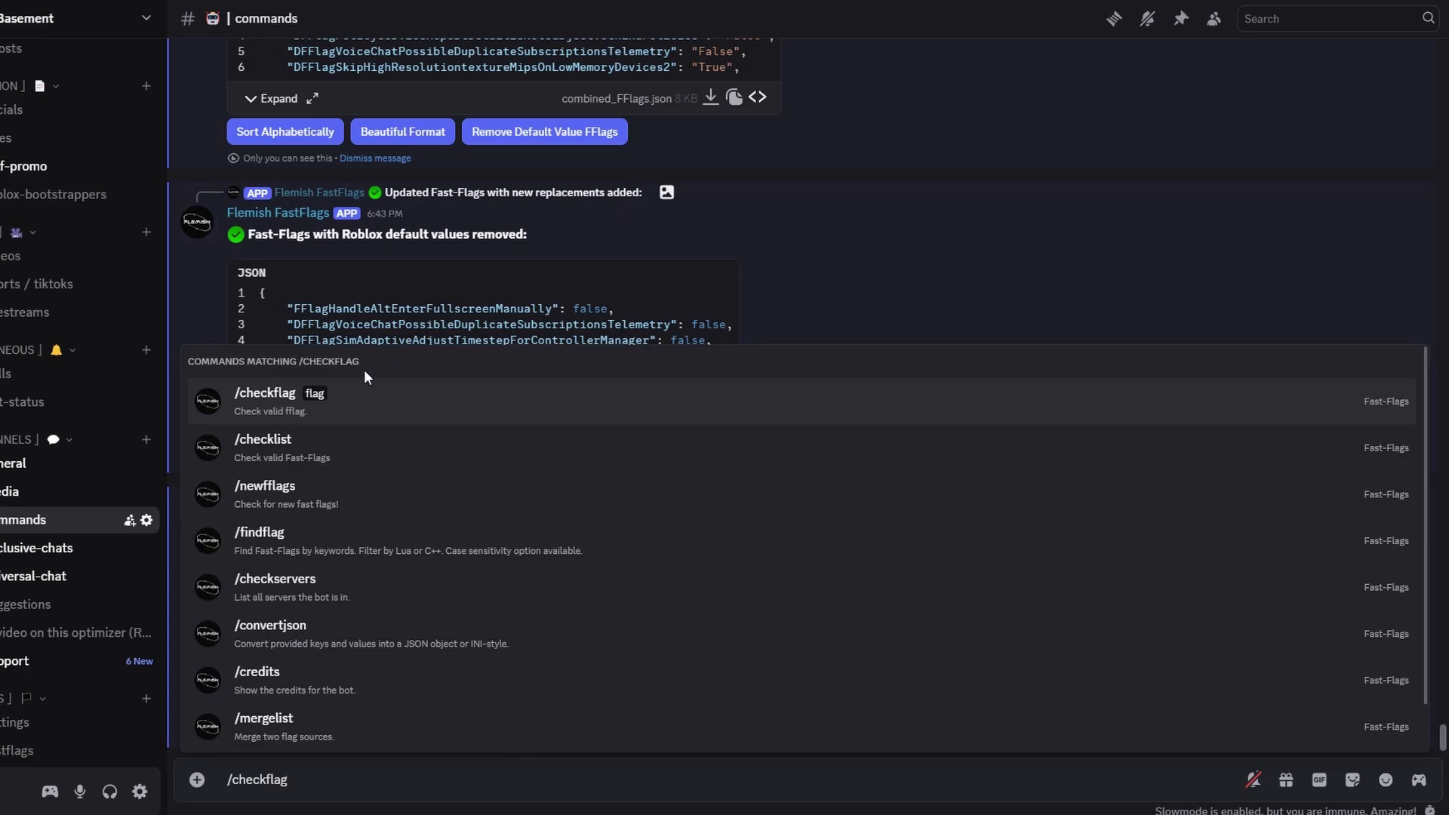
key("Tab")
key("ctrl+v")
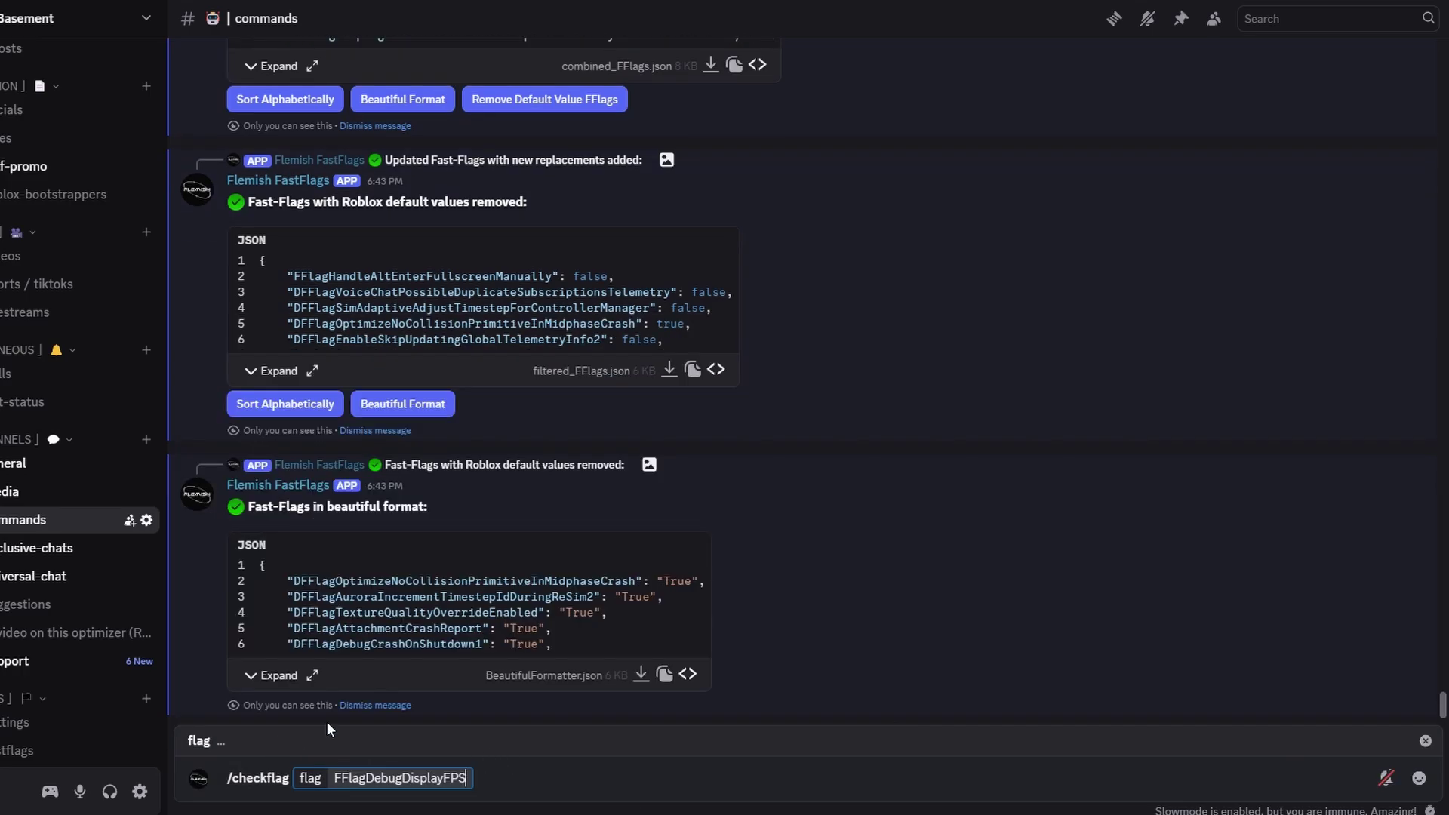
key("Return")
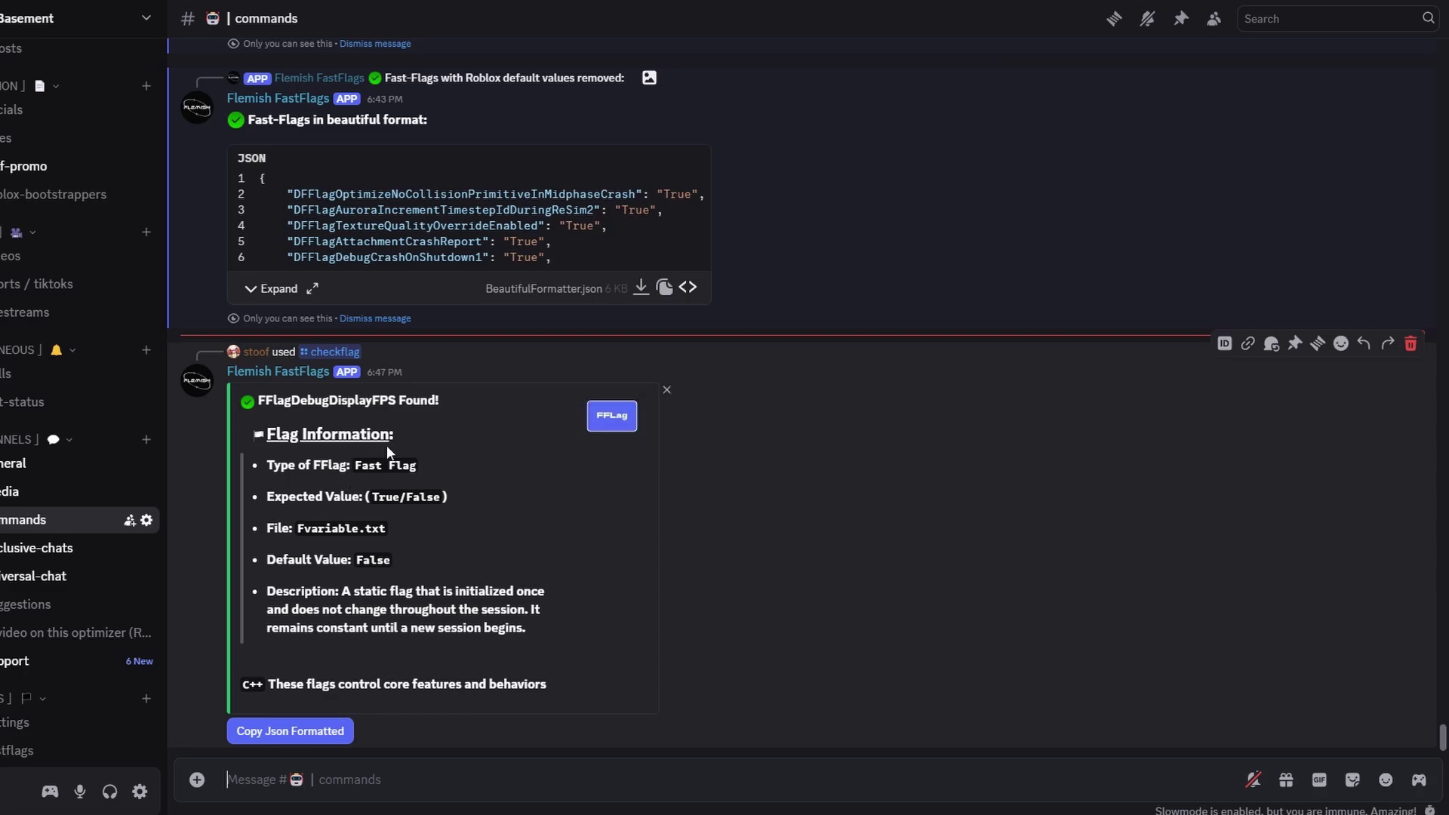
Step: Examine the file, expected value, default value and description in the bot's reply for FFlagDebugDisplayFPS
left_click_drag(319, 491, 506, 492)
left_click(507, 493)
left_click_drag(373, 496, 425, 495)
left_click(400, 492)
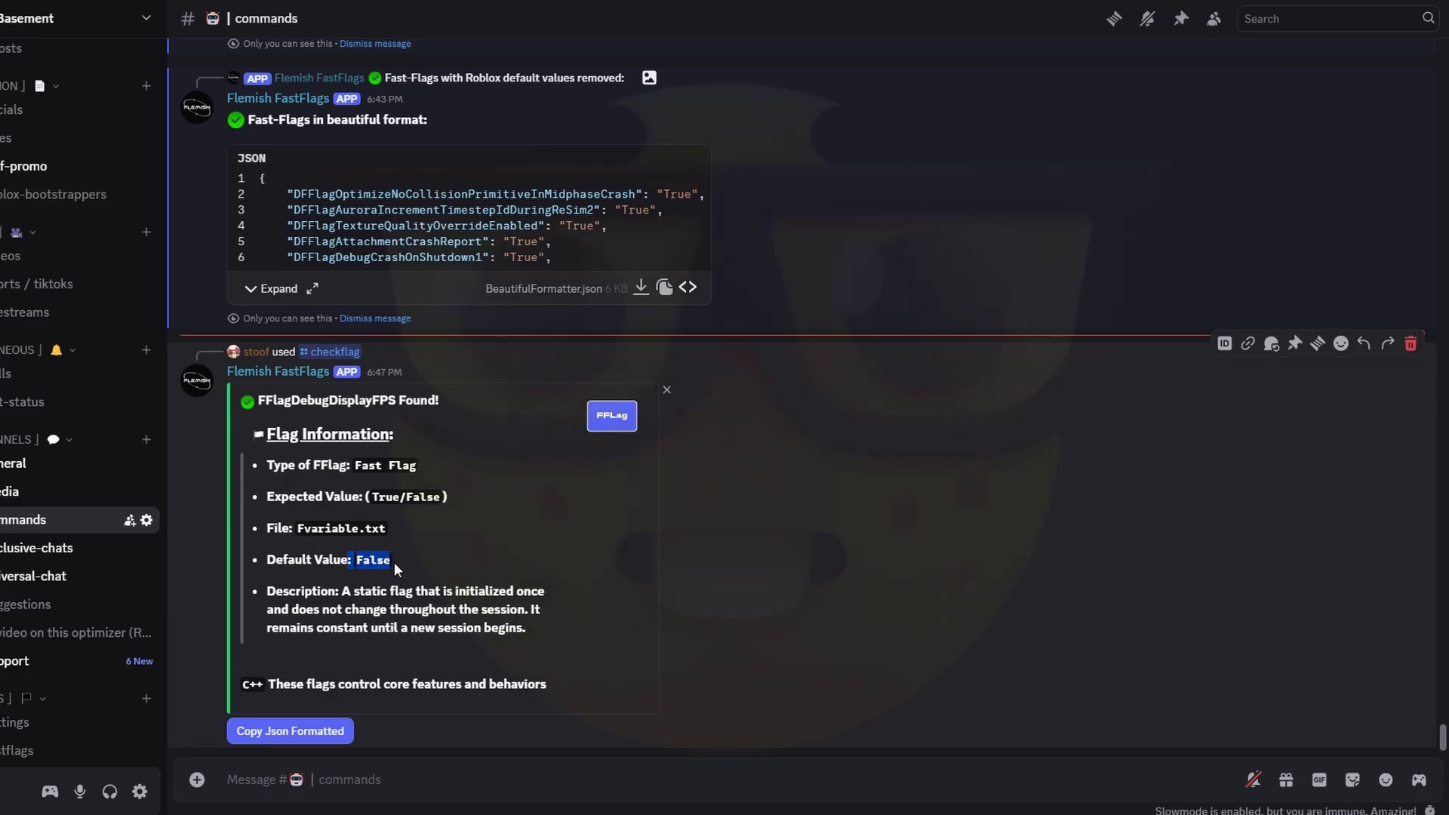
left_click_drag(255, 592, 550, 610)
left_click(505, 637)
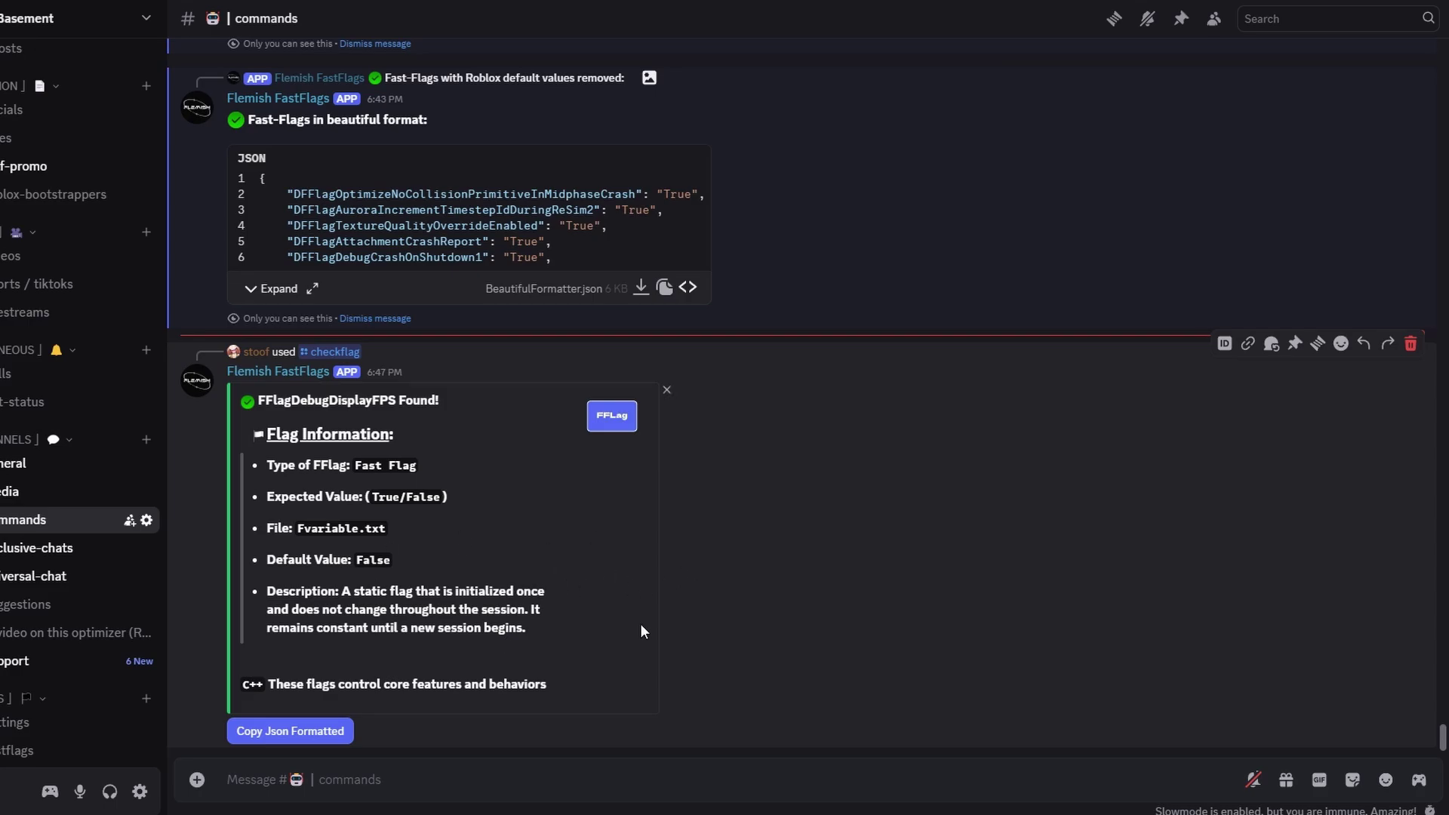
Step: Run the /findflag bot command with the keyword "fps" and look through the matching flags
left_click(487, 765)
type("/find")
left_click(388, 392)
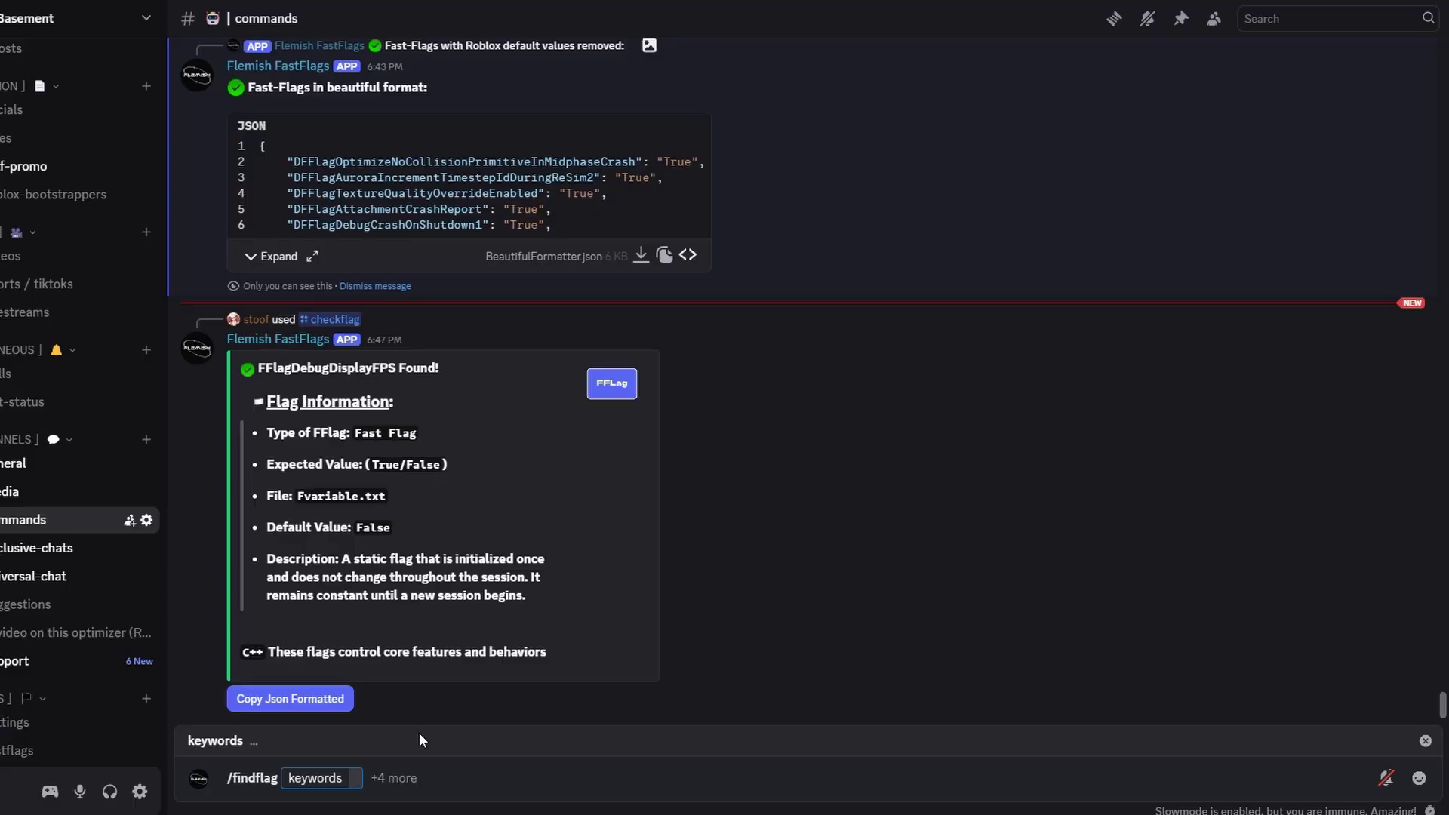
type("fps")
key("Return")
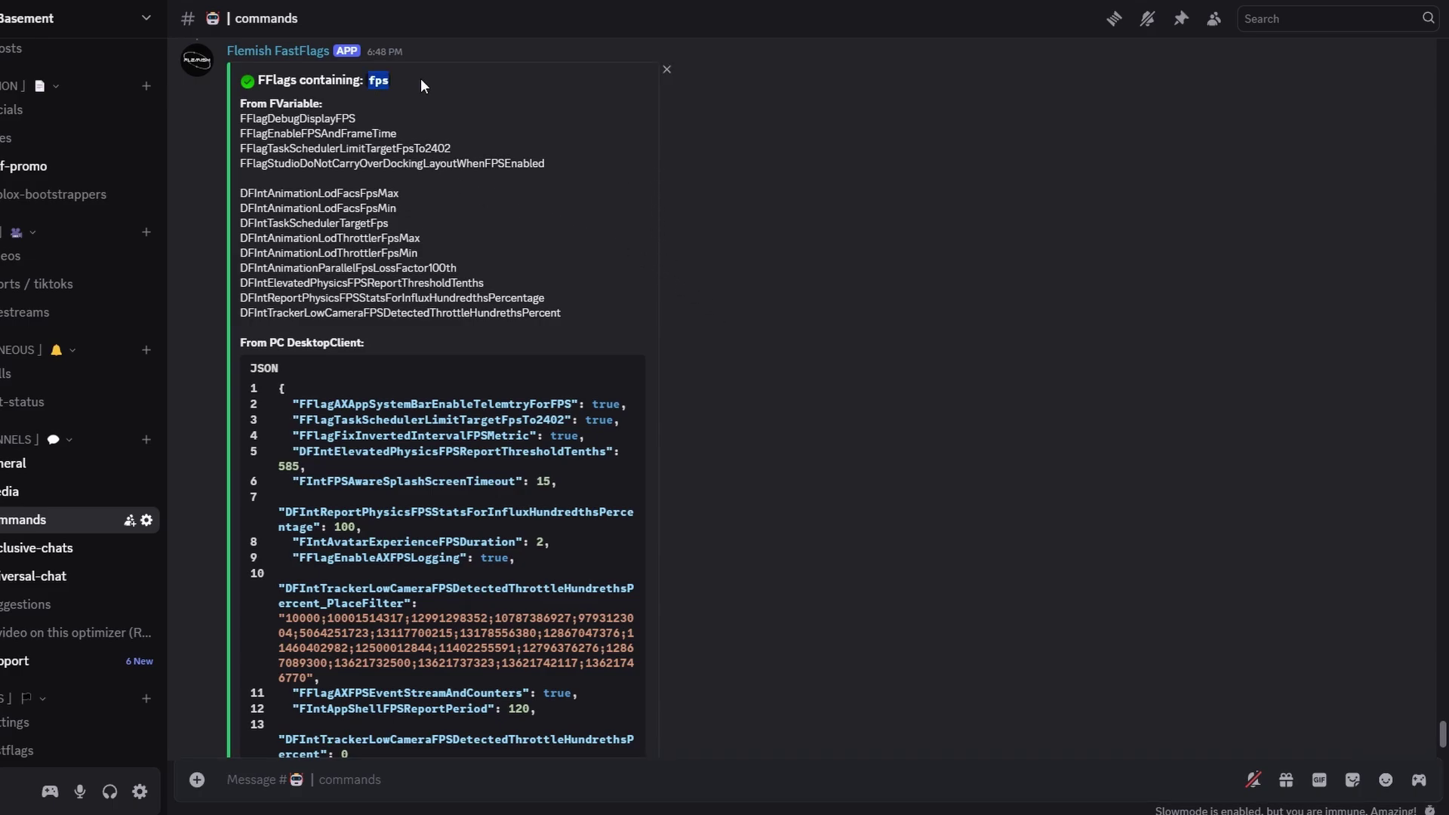
scroll(252, 114, "down", 1)
left_click_drag(279, 305, 685, 605)
left_click(685, 605)
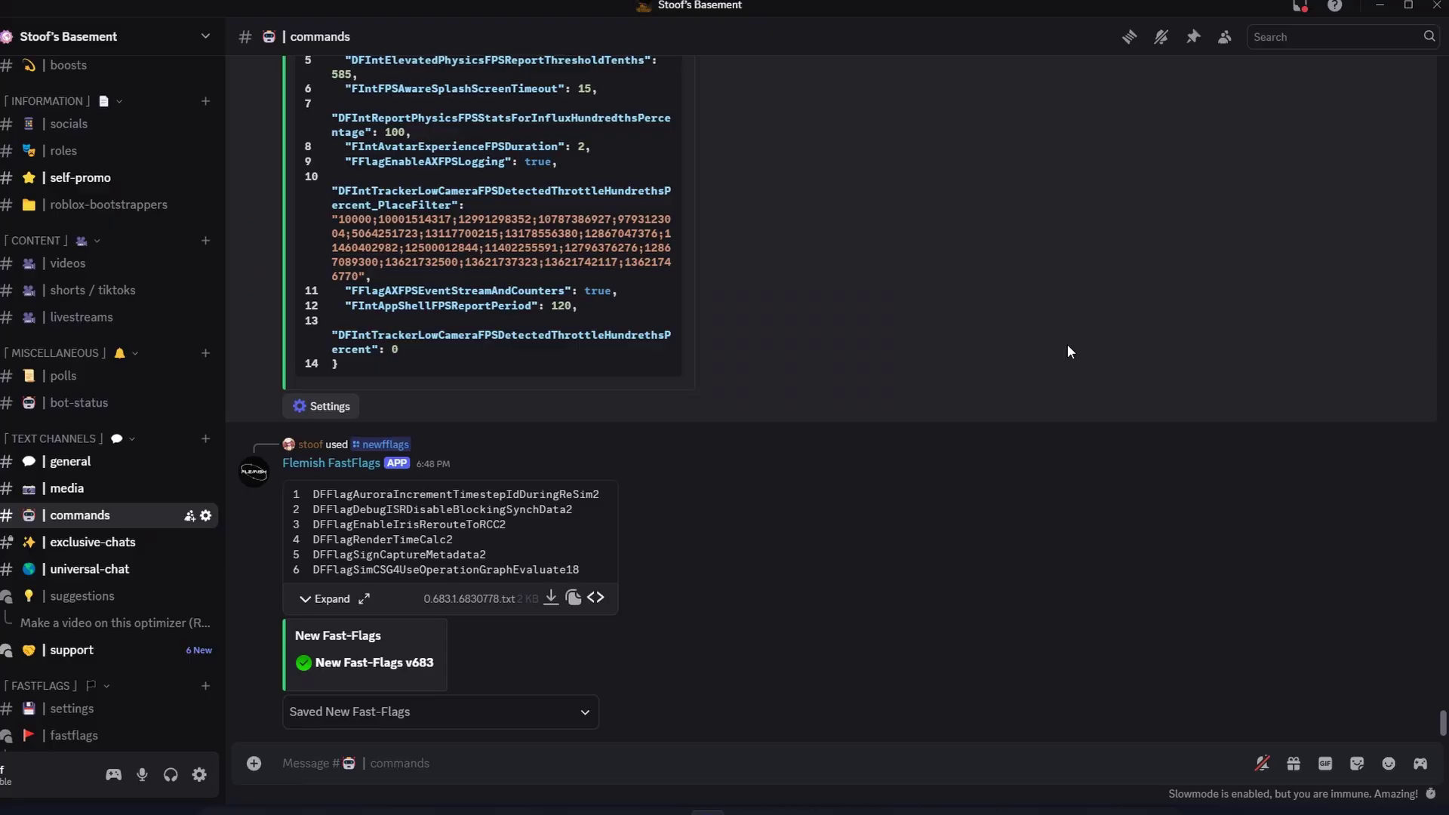
Step: Open the settings channel and copy the file contents of the High Graphics V35 JSON preset
scroll(129, 482, "down", 1)
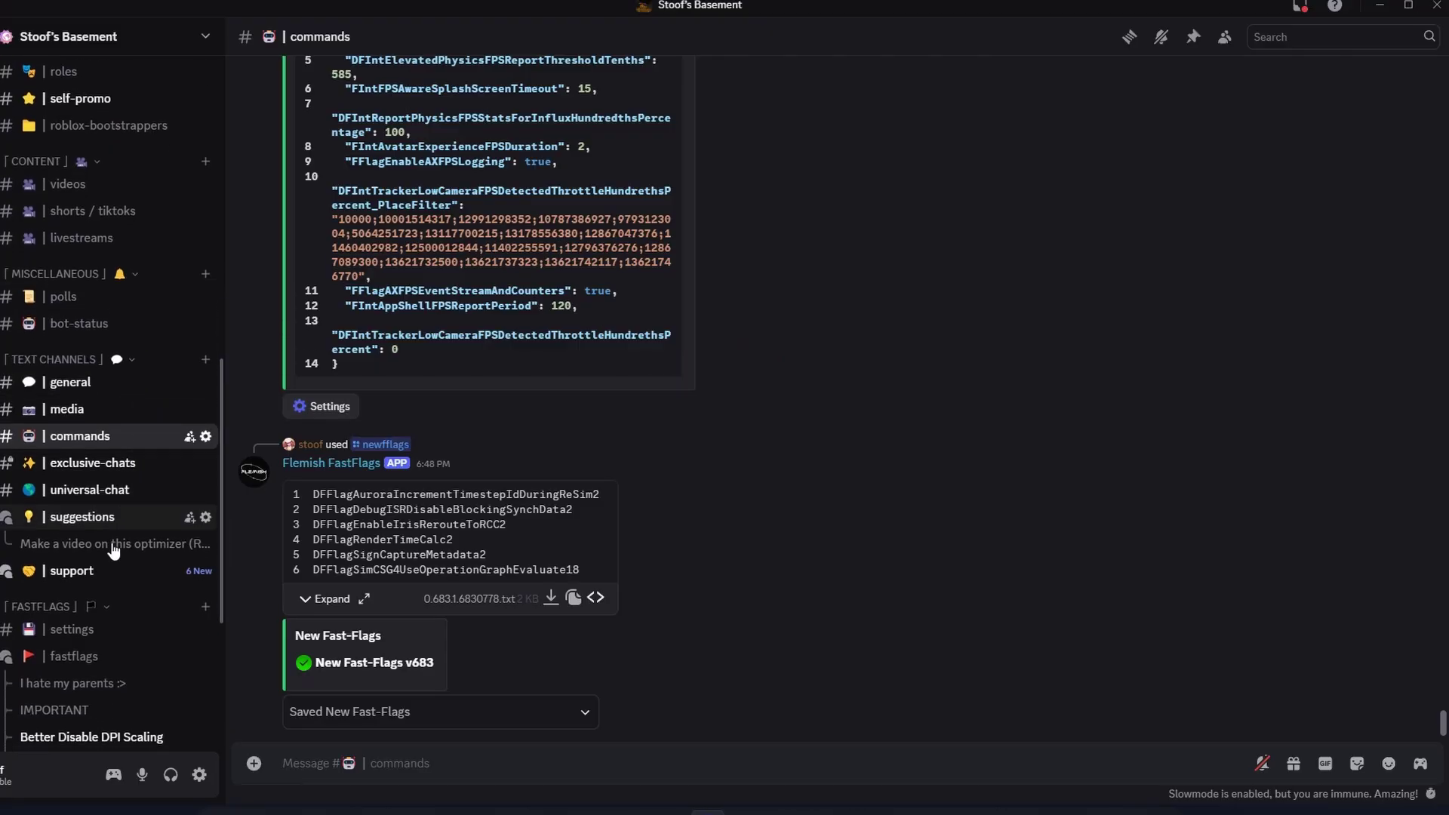
left_click(88, 637)
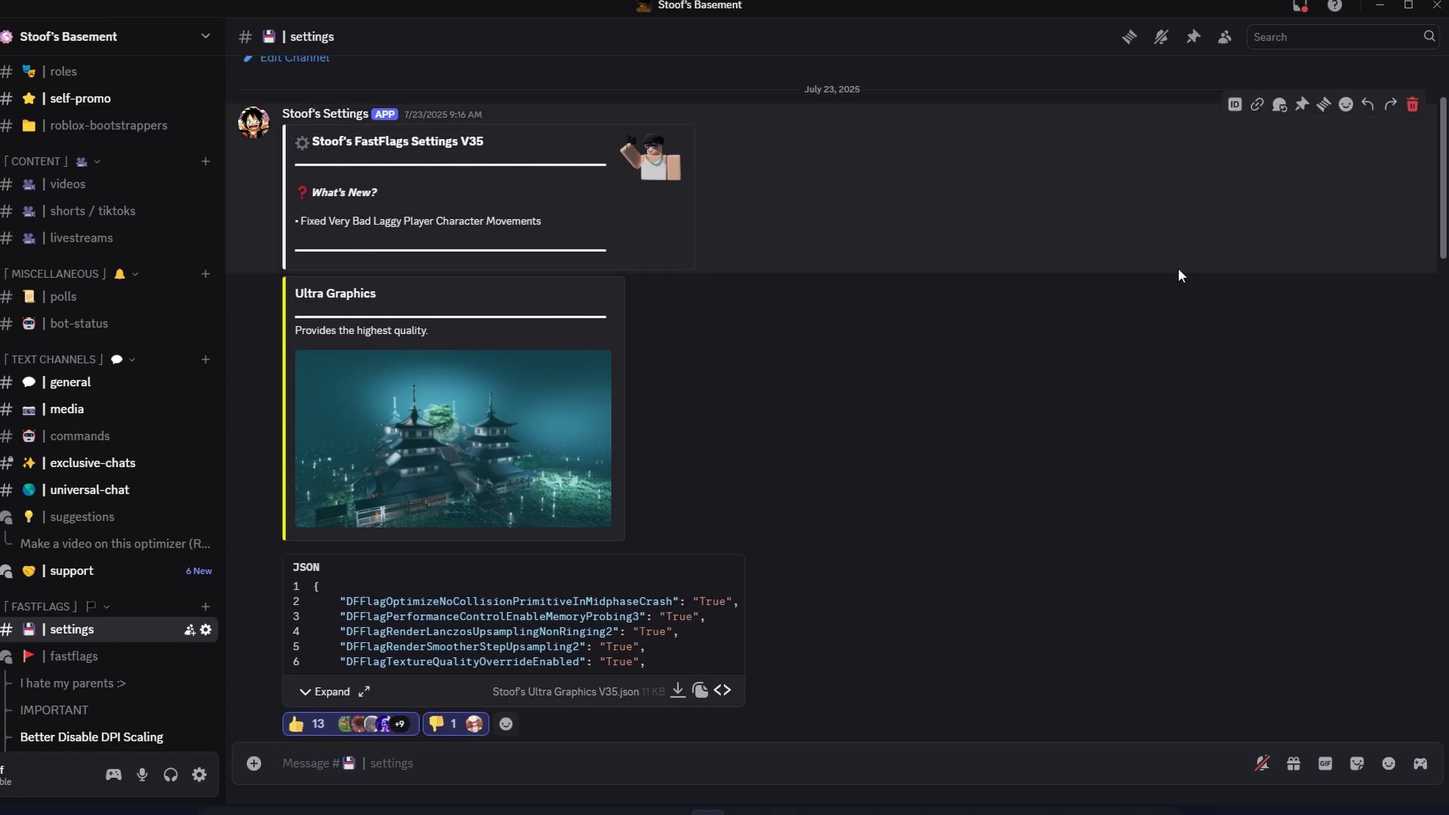
scroll(907, 268, "down", 15)
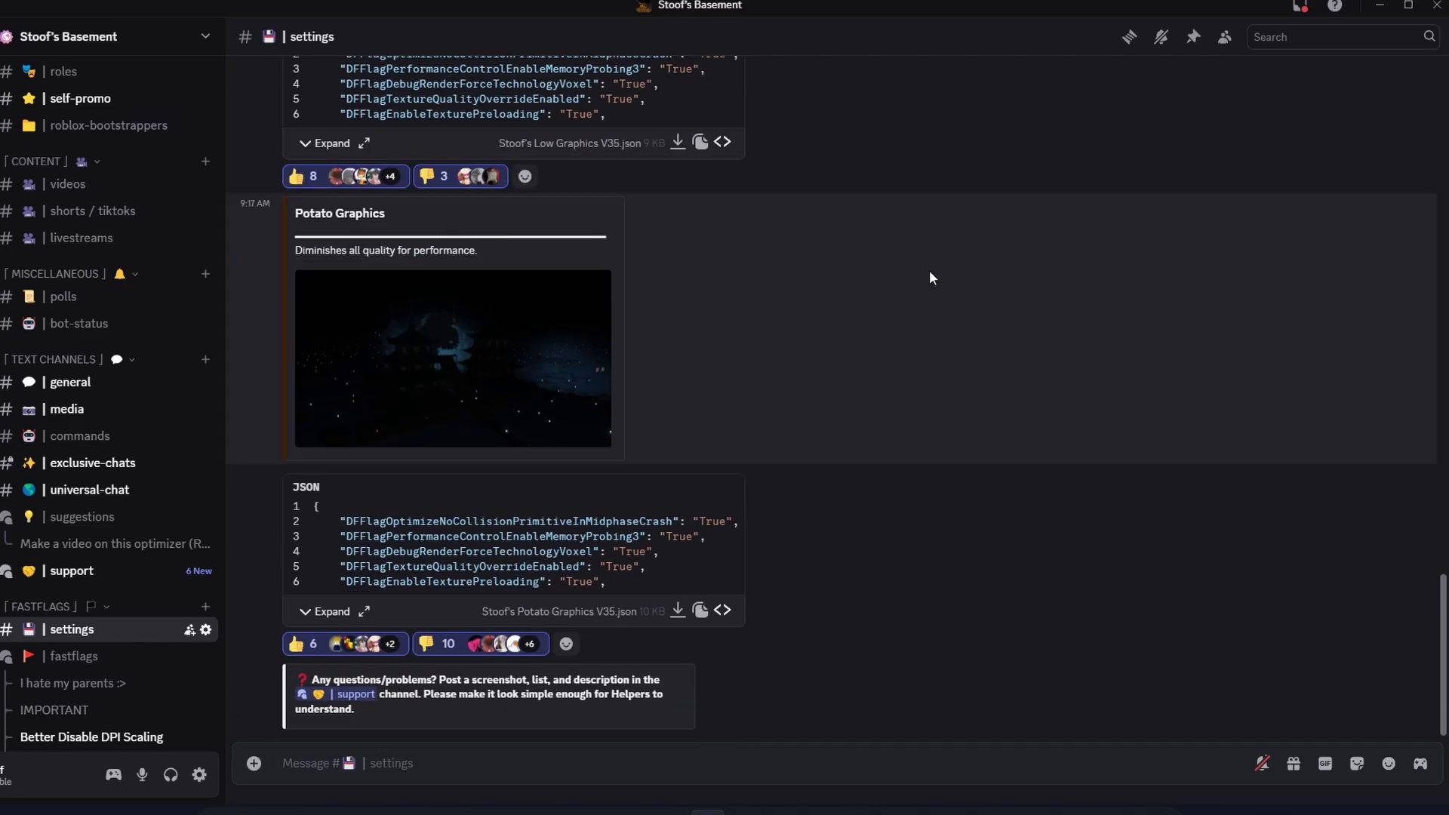
scroll(966, 441, "up", 15)
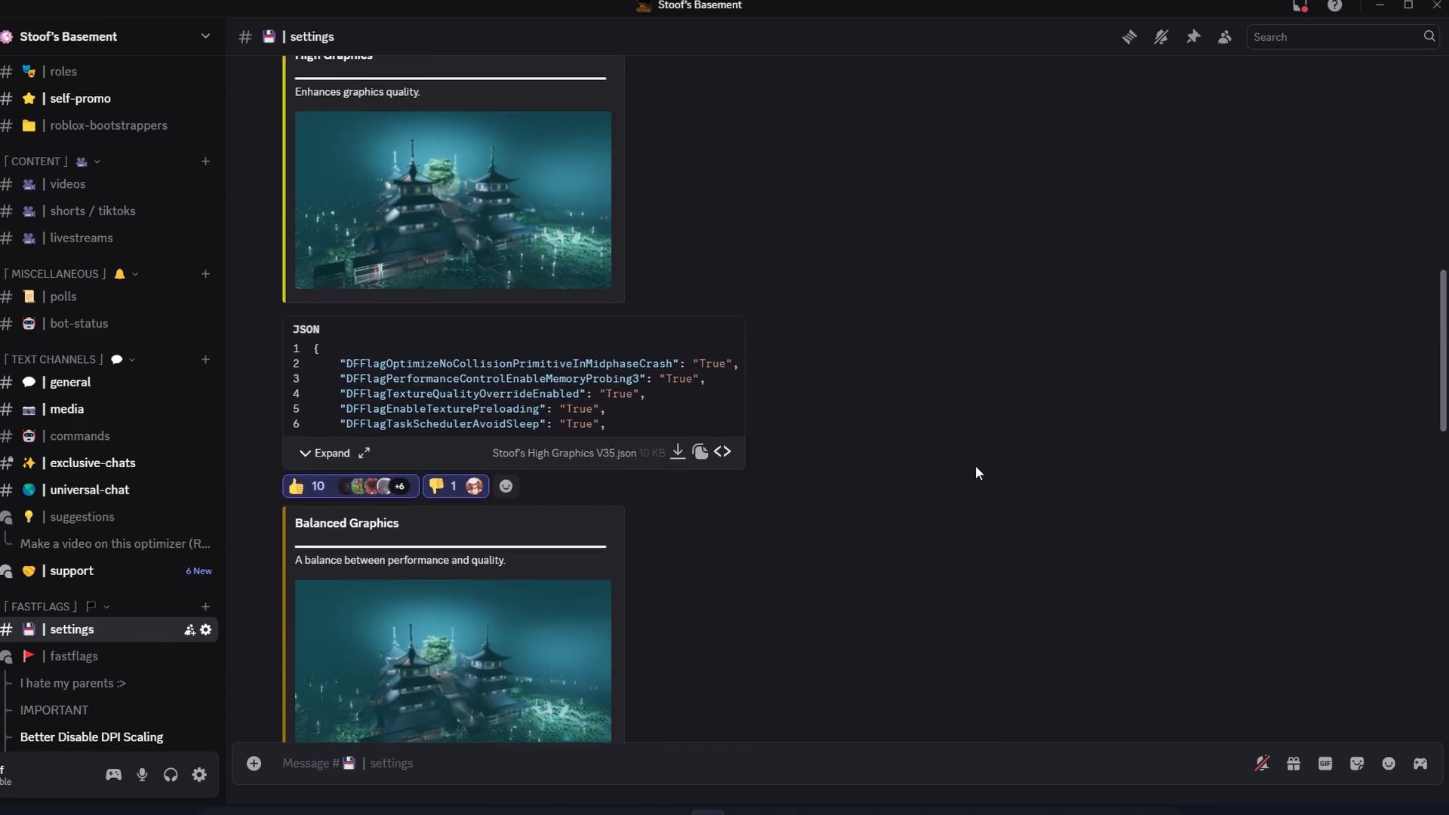
left_click(701, 474)
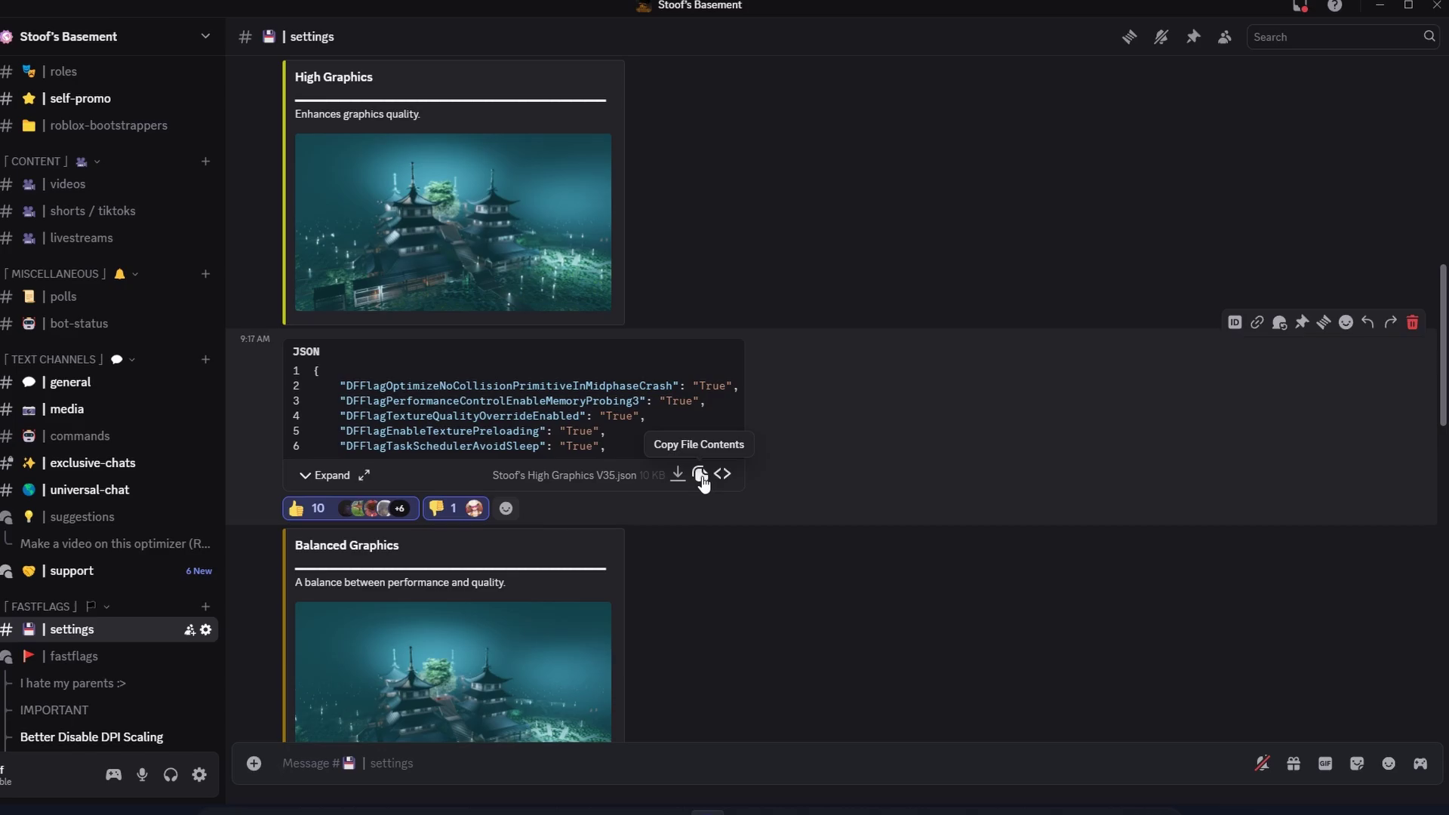
left_click(701, 475)
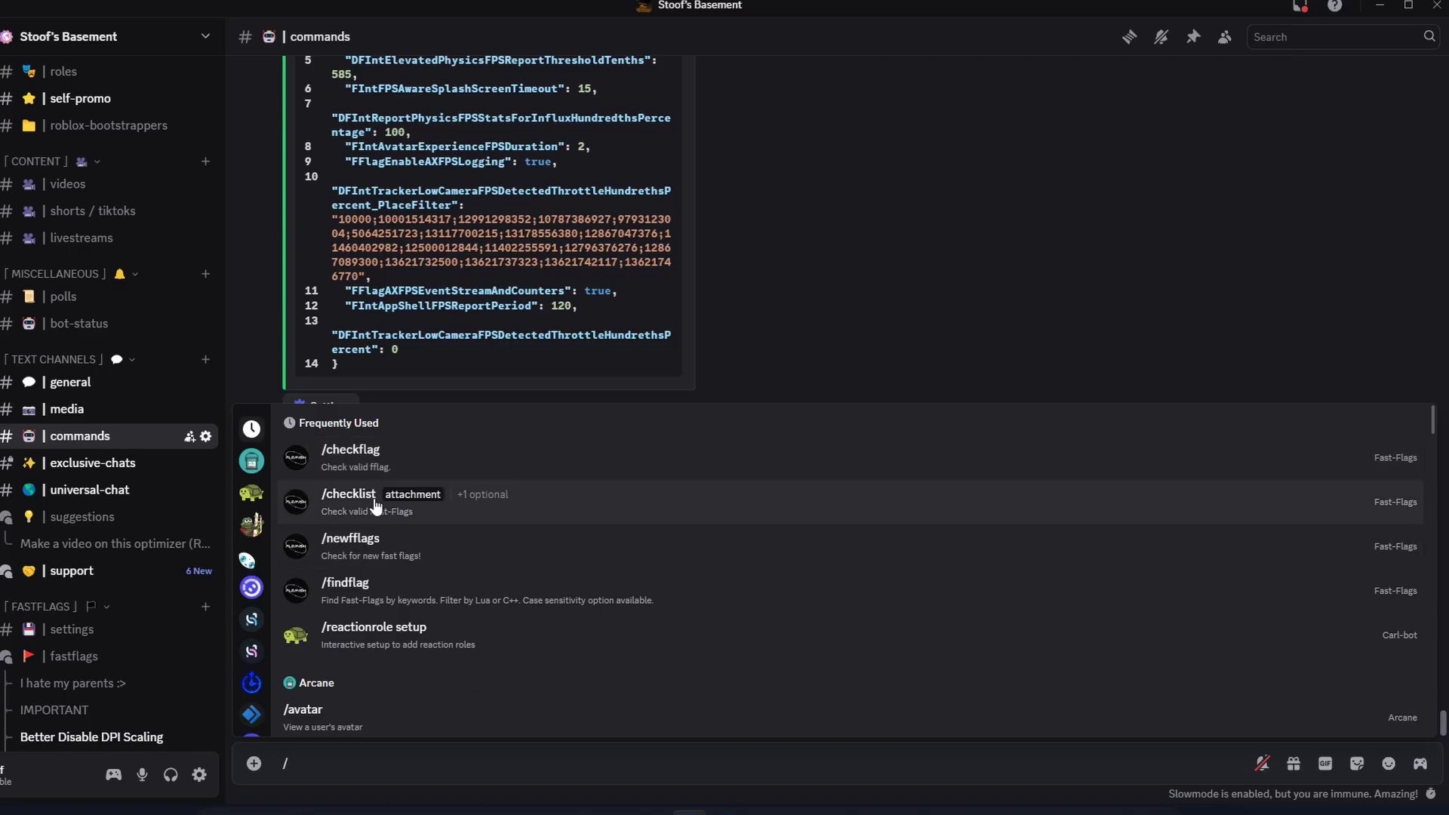
Step: Run the /checklist bot command in the commands channel with a flag file attached, and remove the default-value flags from the valid list
left_click(370, 498)
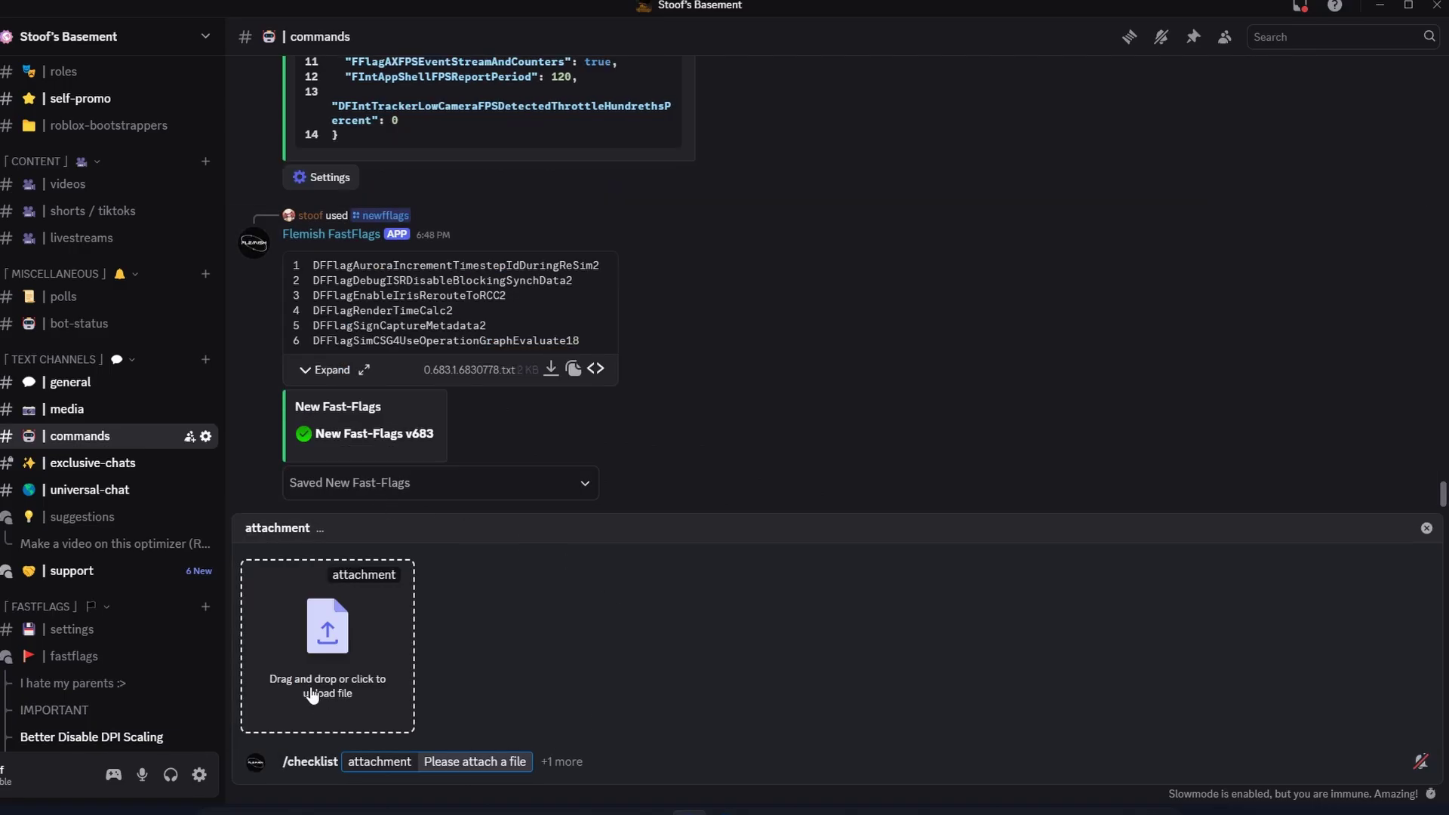
left_click(312, 694)
left_click(210, 93)
double_click(208, 88)
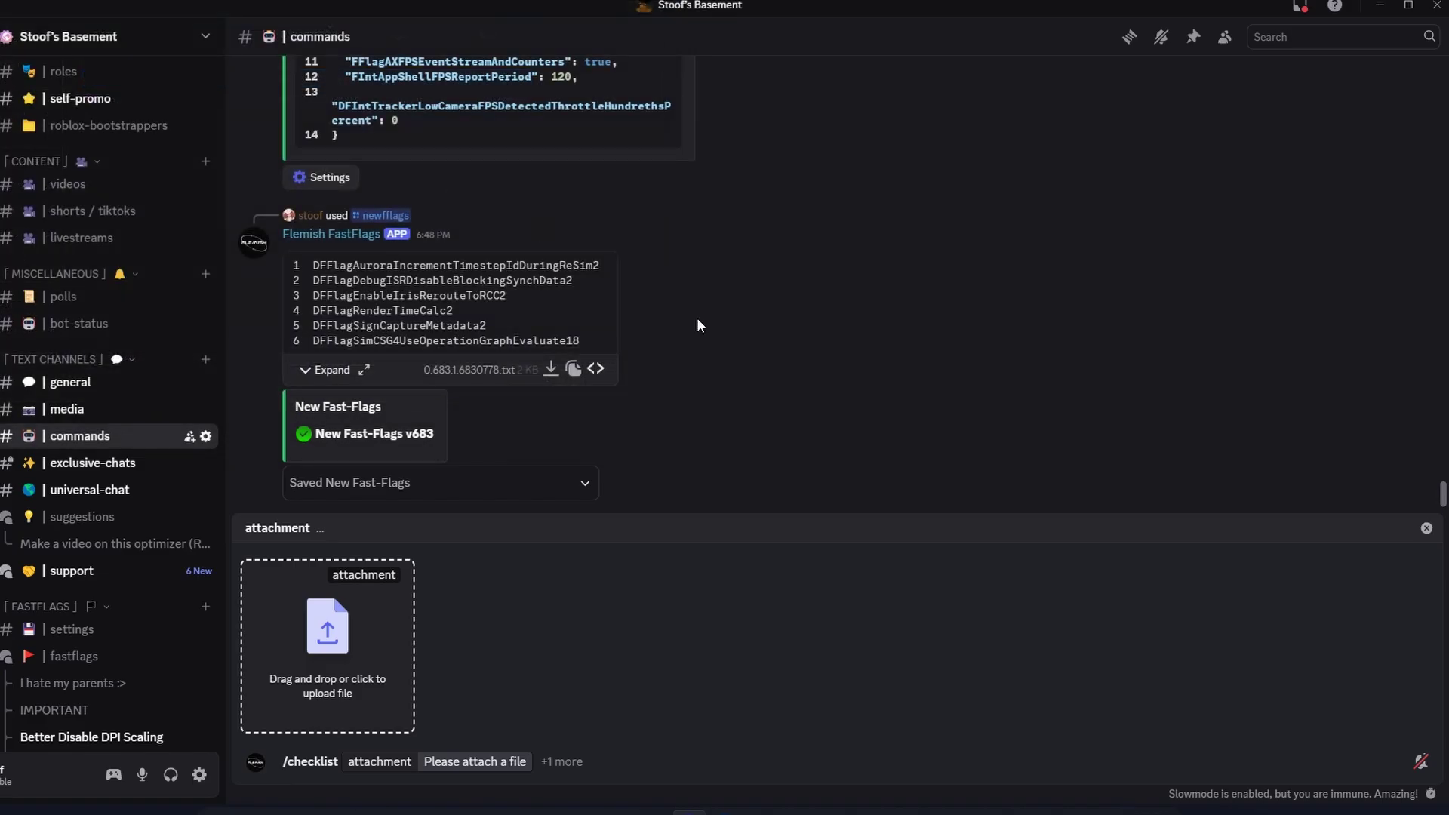
key("Return")
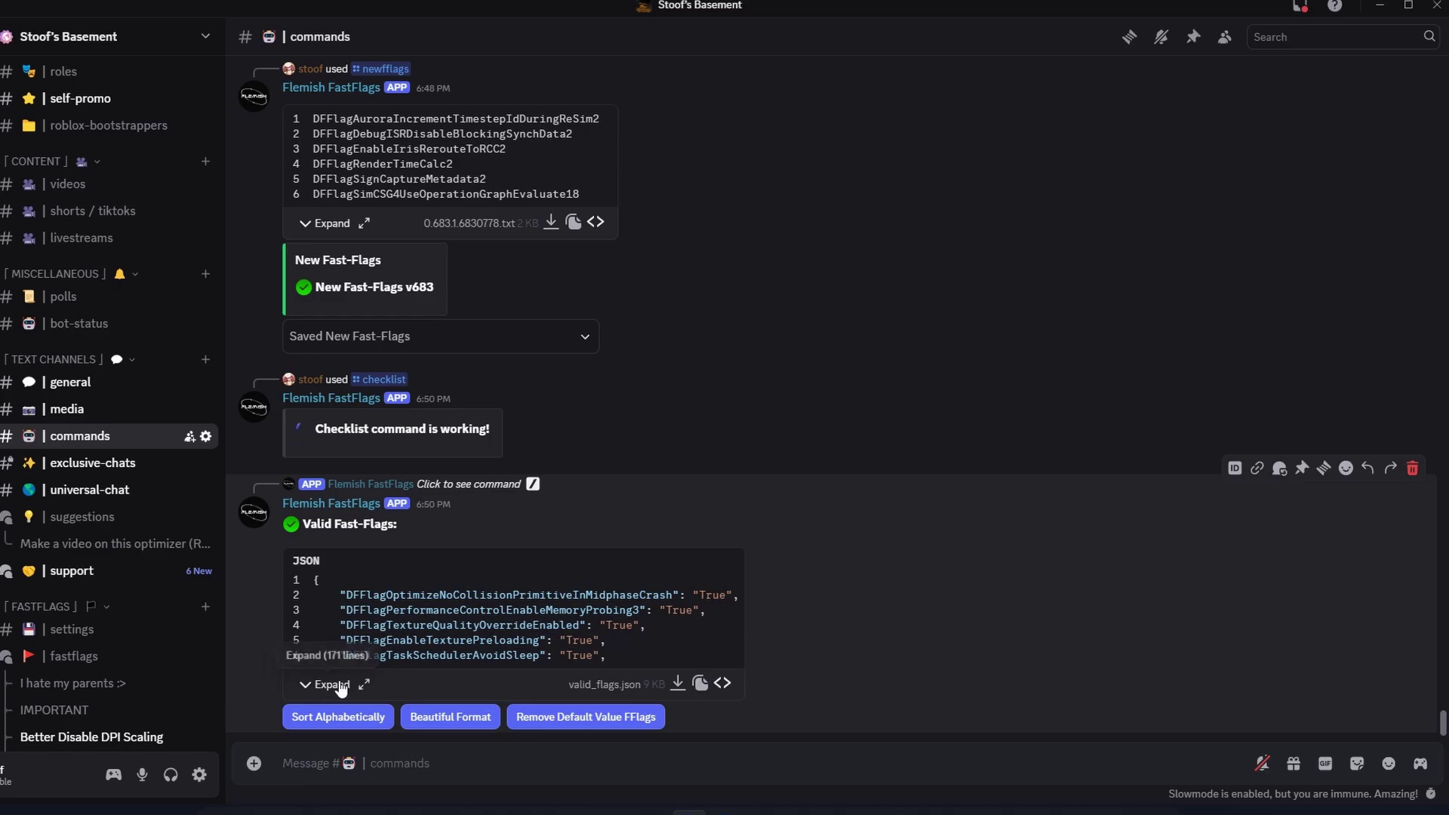
left_click(583, 717)
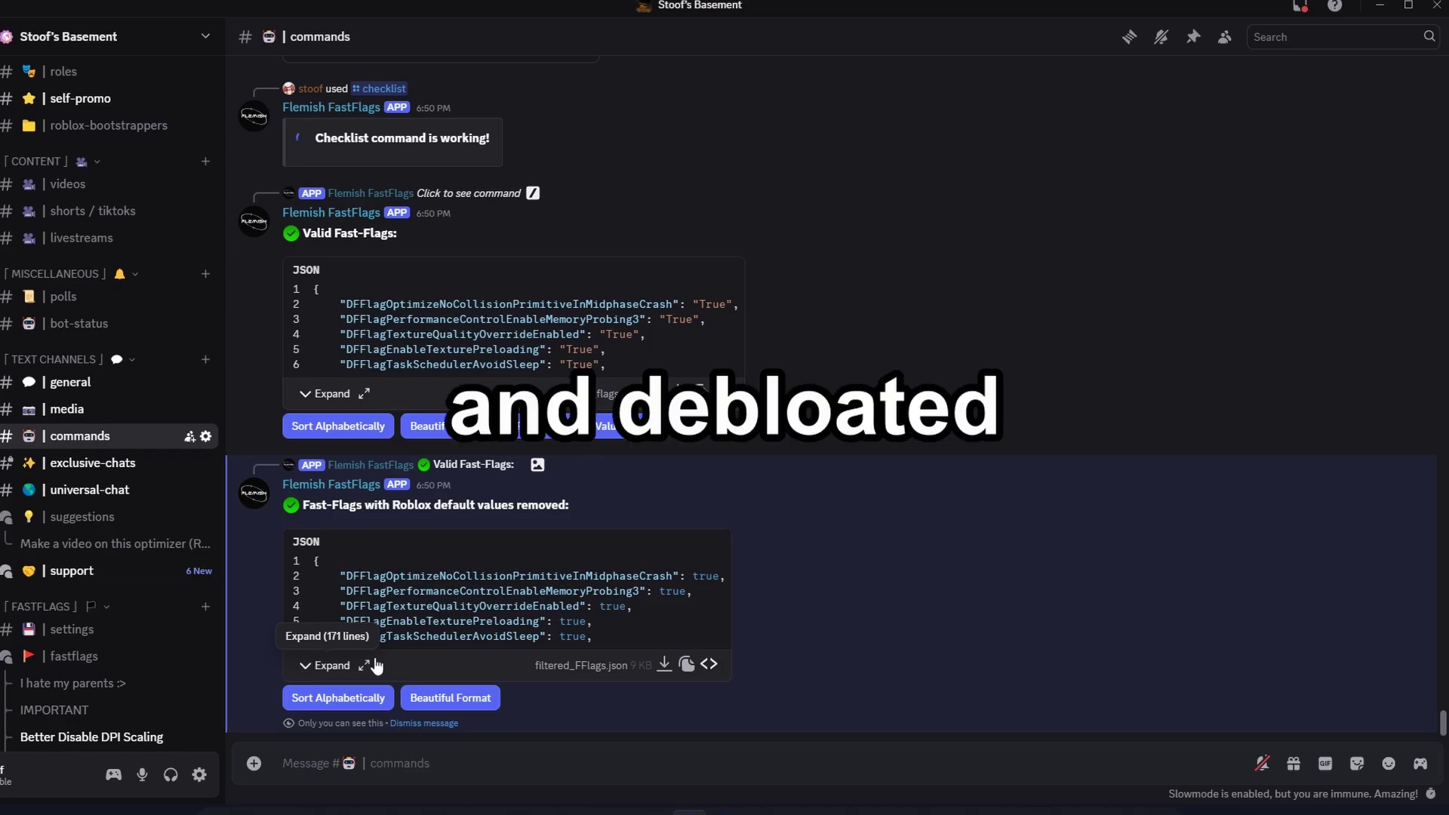
Step: Return to the settings channel and look through the graphics preset files
left_click(65, 629)
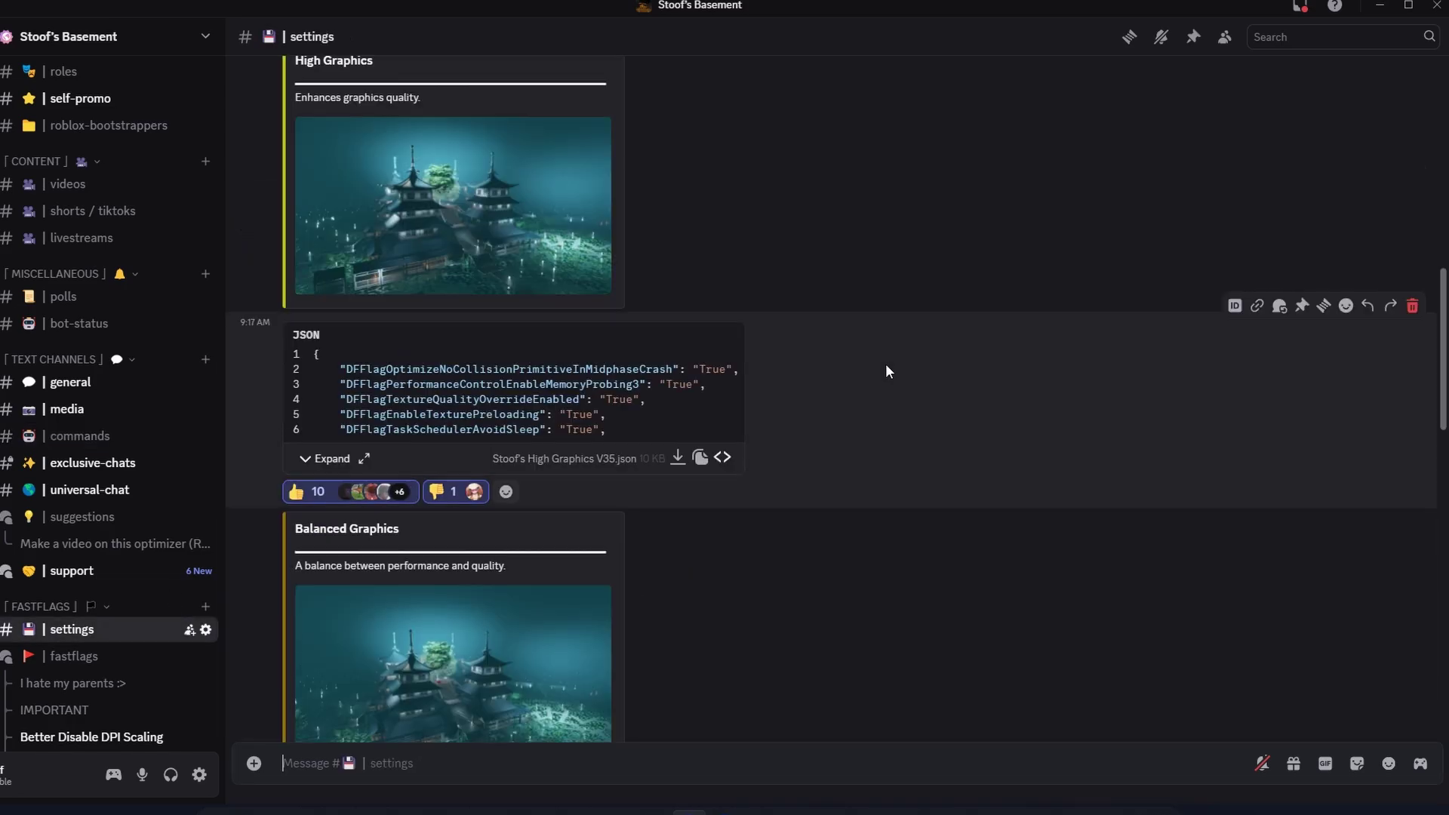
scroll(909, 432, "down", 10)
scroll(1022, 478, "up", 8)
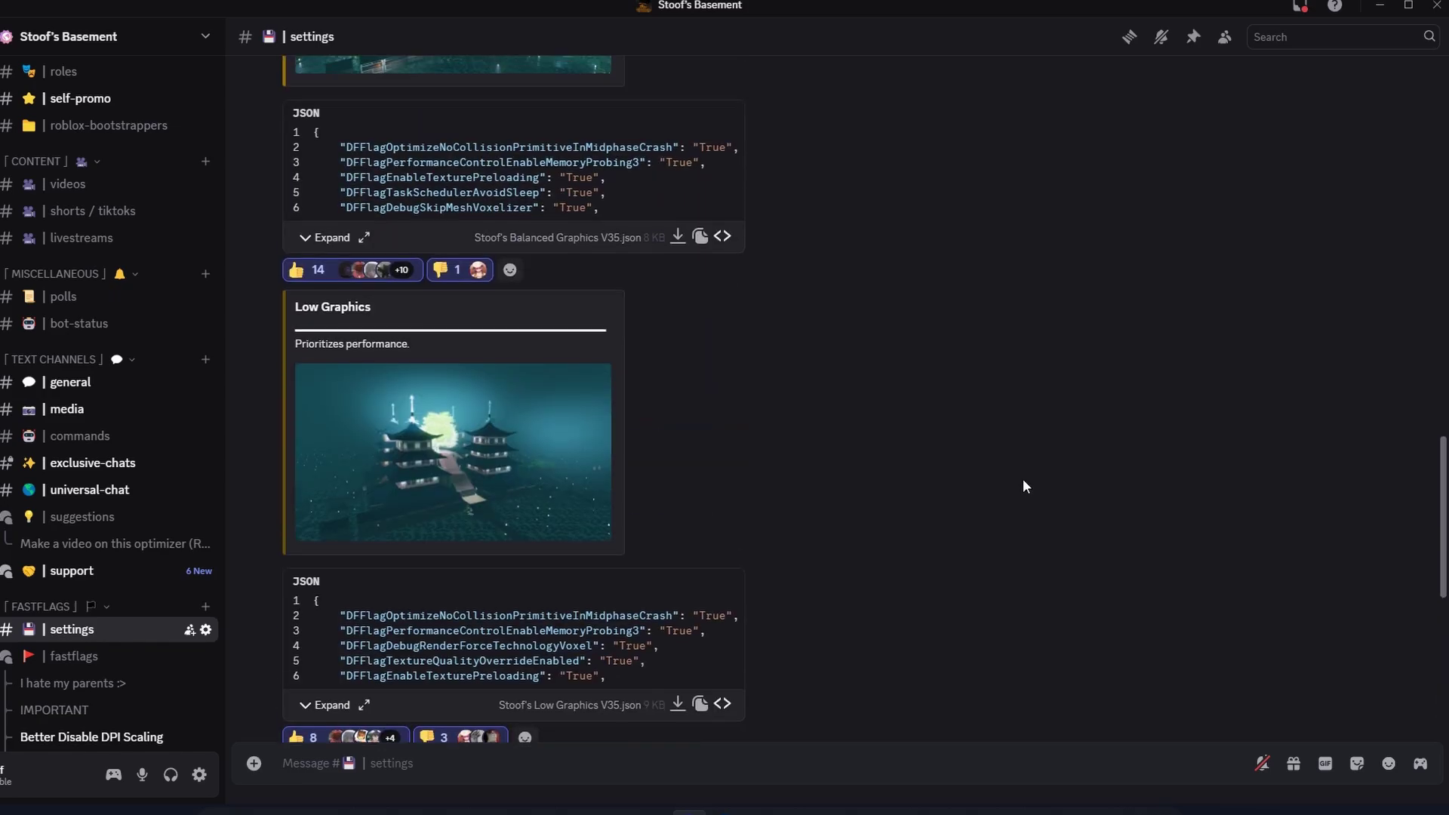